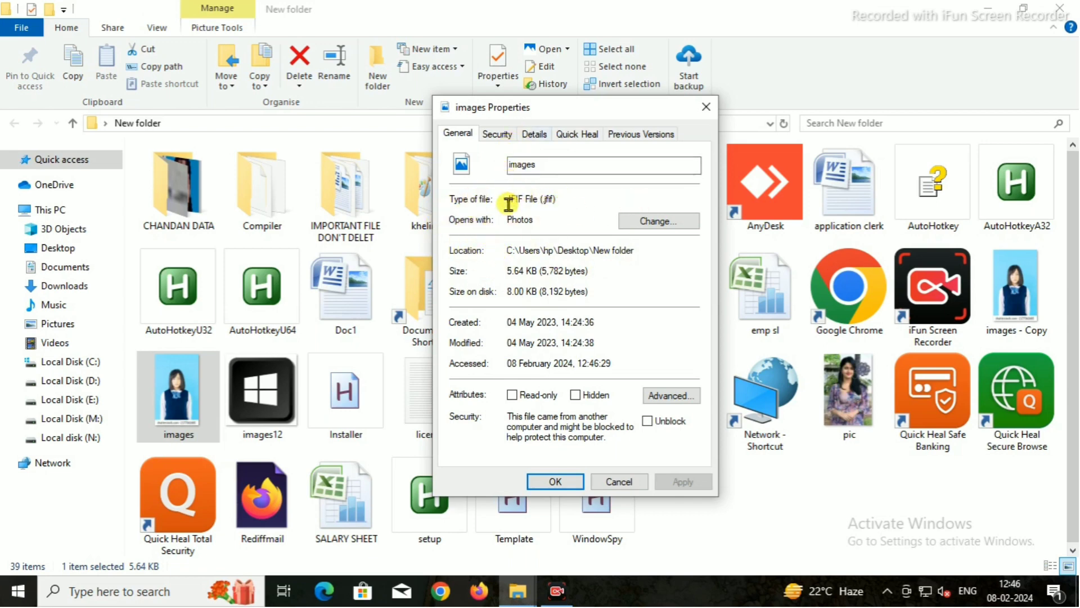
- Close the images file's properties and open that photo in Photos for cropping and editing
click(708, 107)
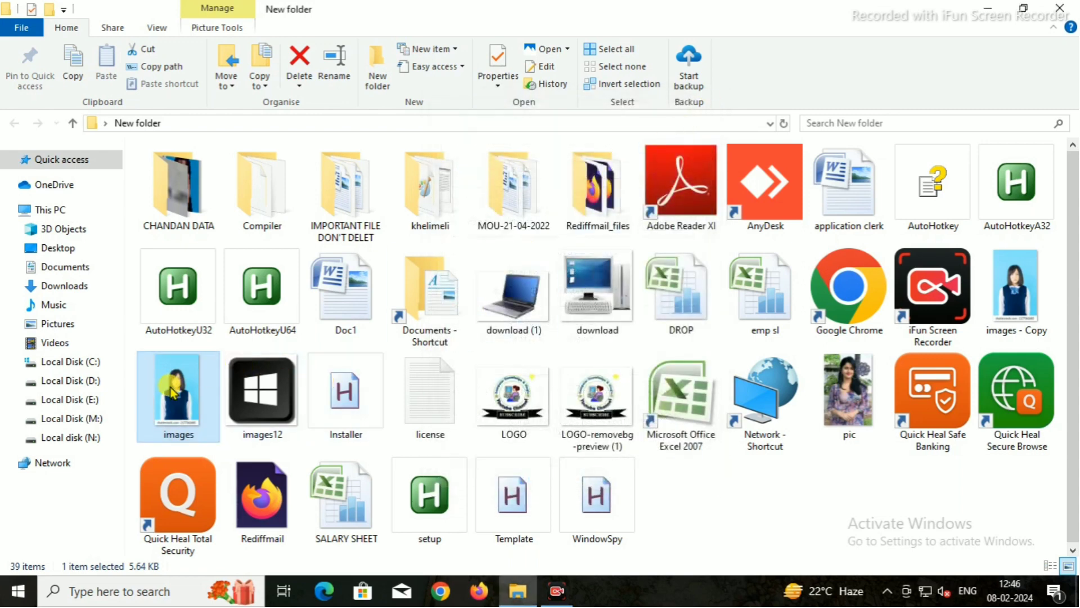
mouse_move(171, 391)
double_click(200, 384)
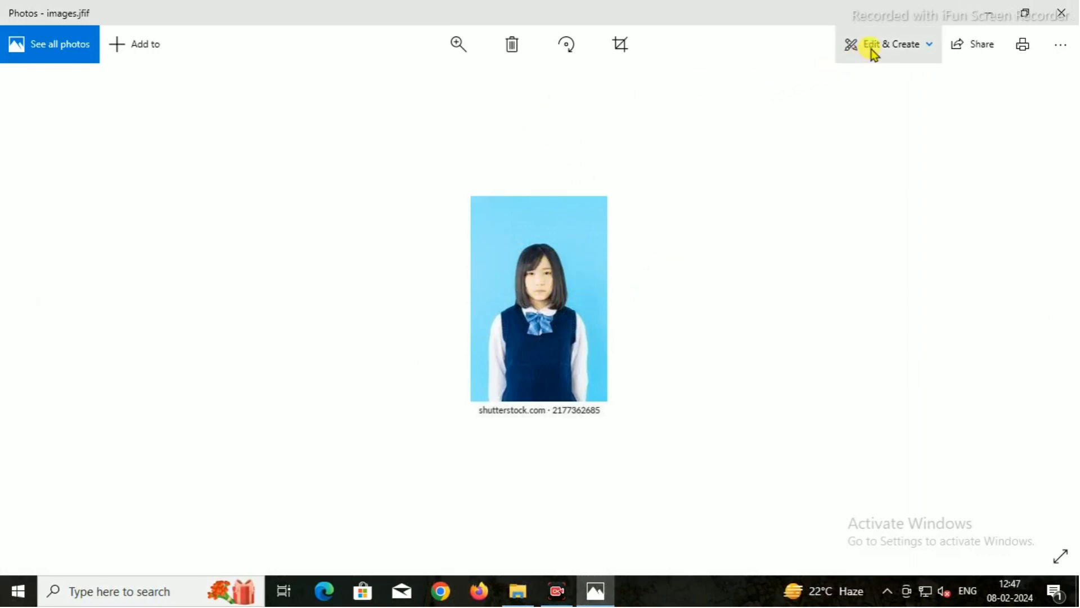
click(930, 49)
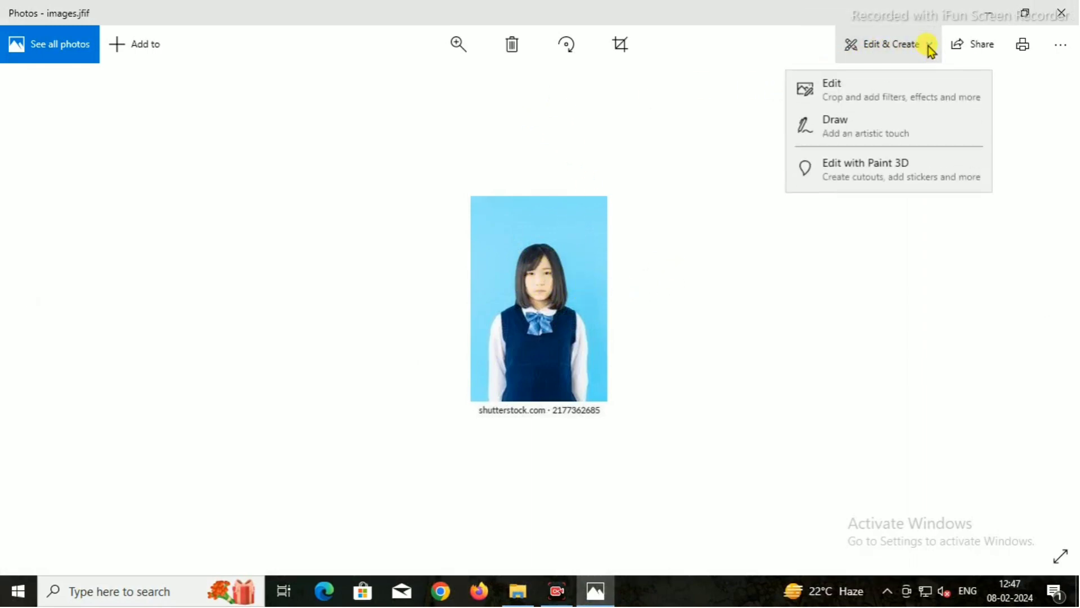
click(855, 99)
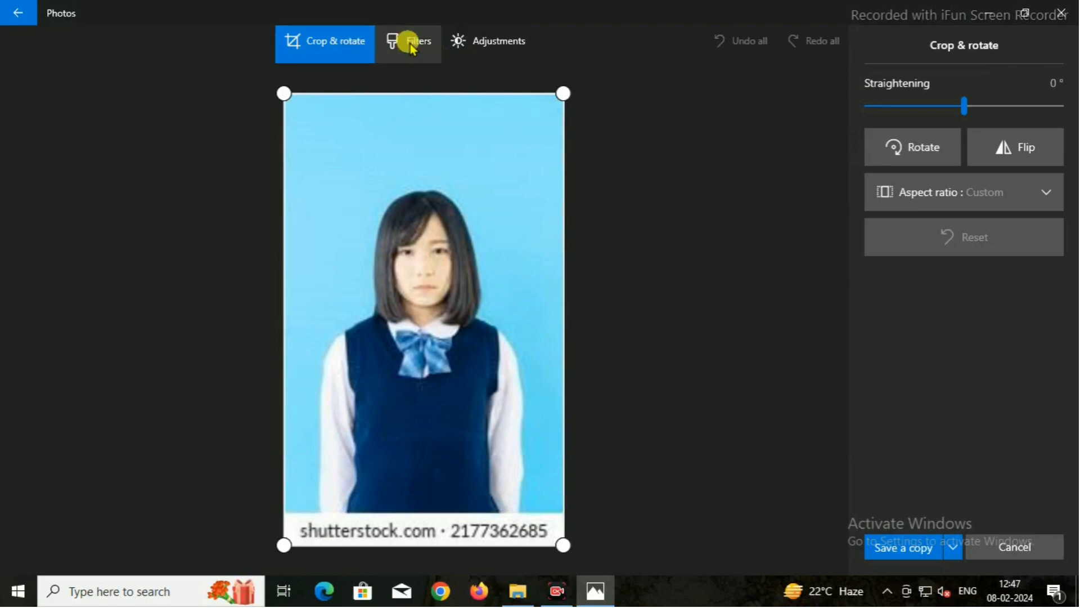
drag(566, 92, 569, 181)
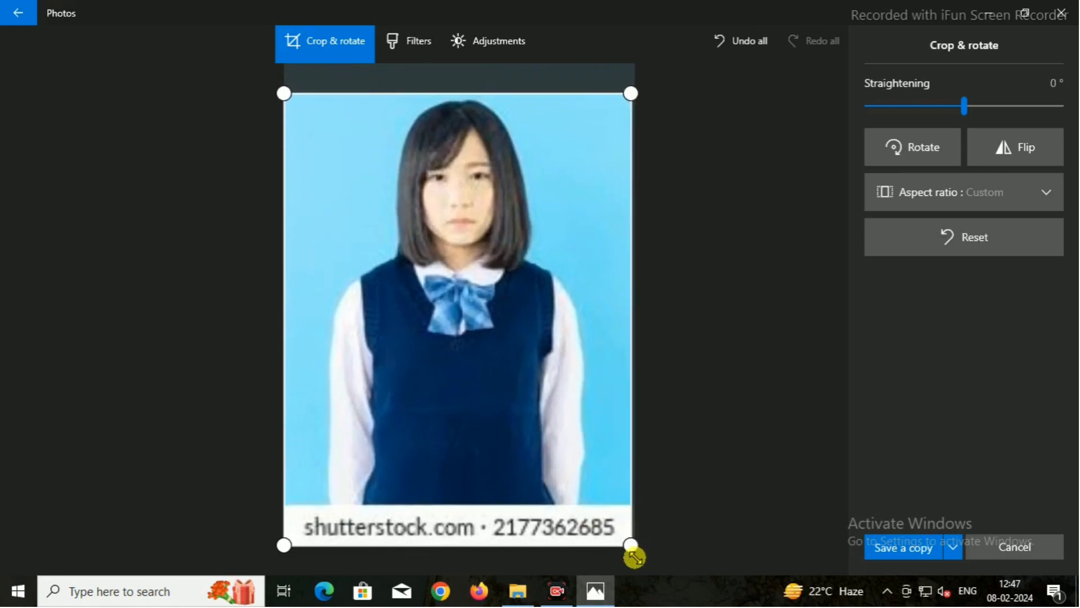
drag(637, 549, 651, 507)
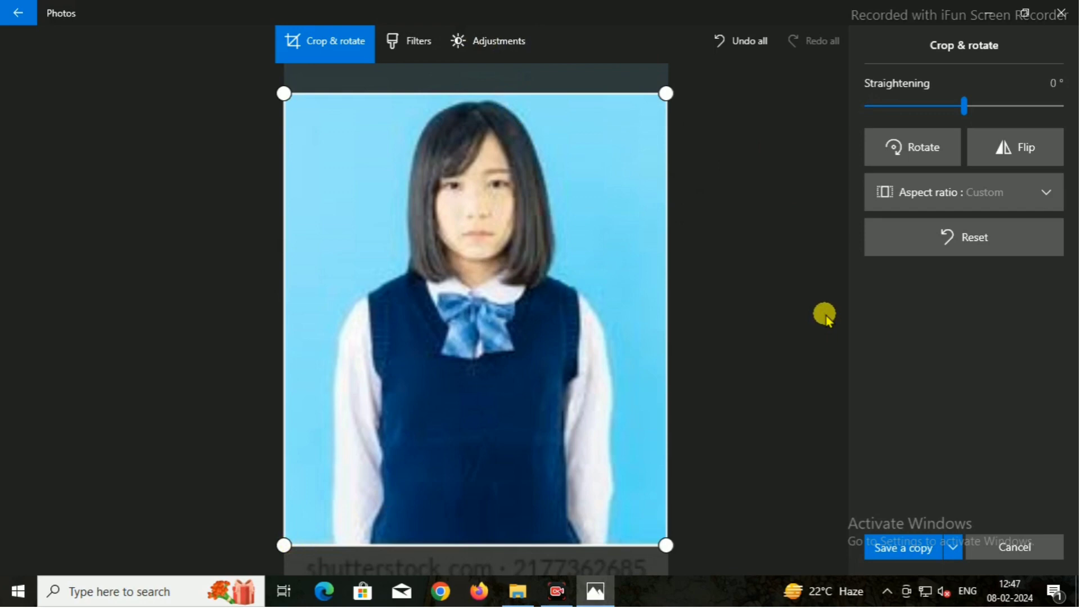
drag(671, 545, 616, 374)
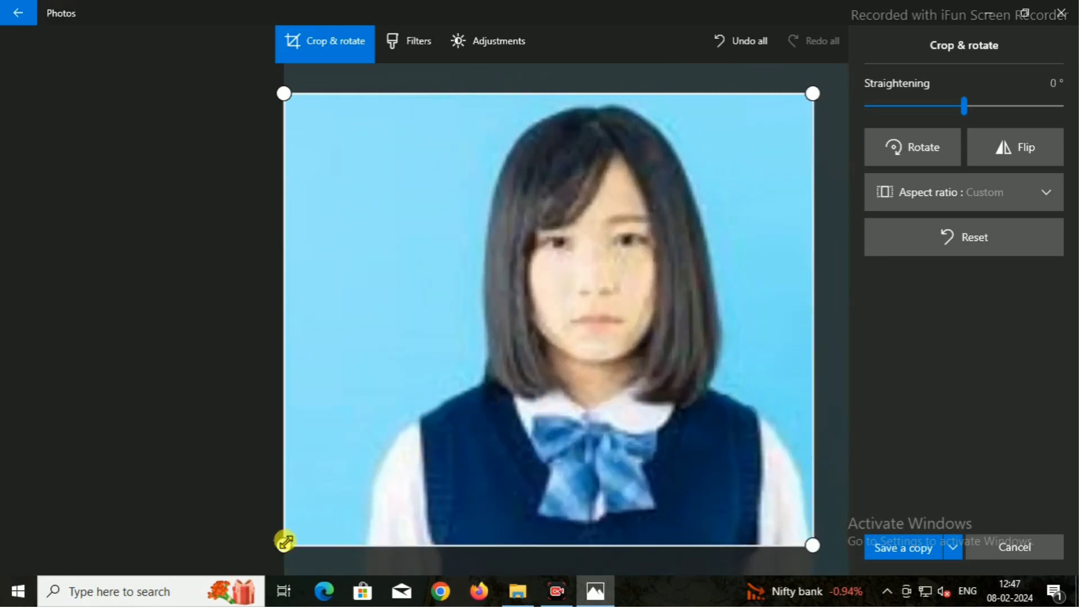
drag(284, 541, 370, 541)
drag(643, 90, 638, 110)
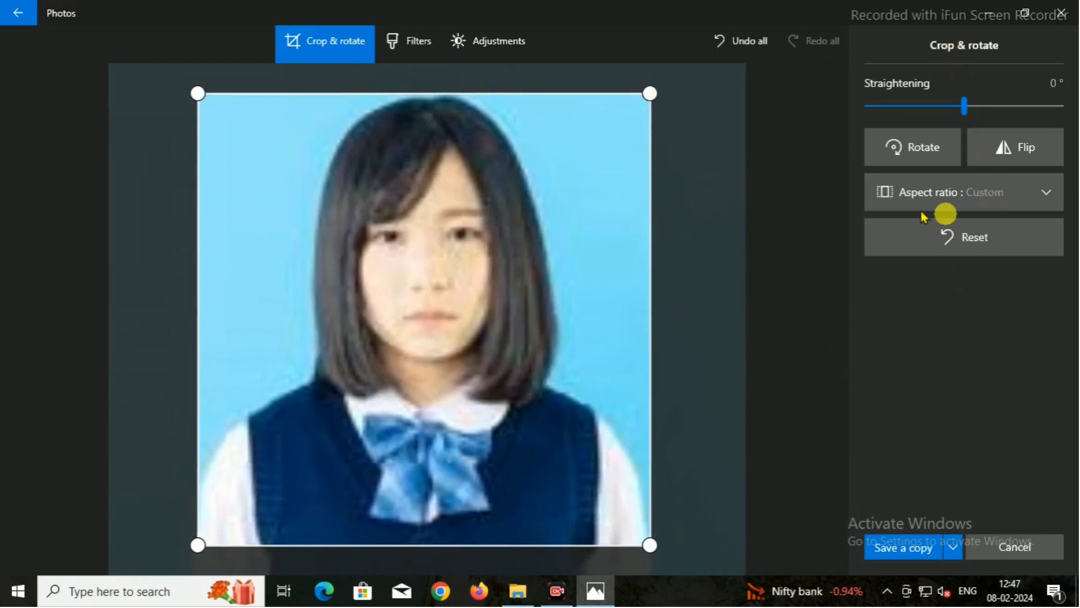
click(950, 239)
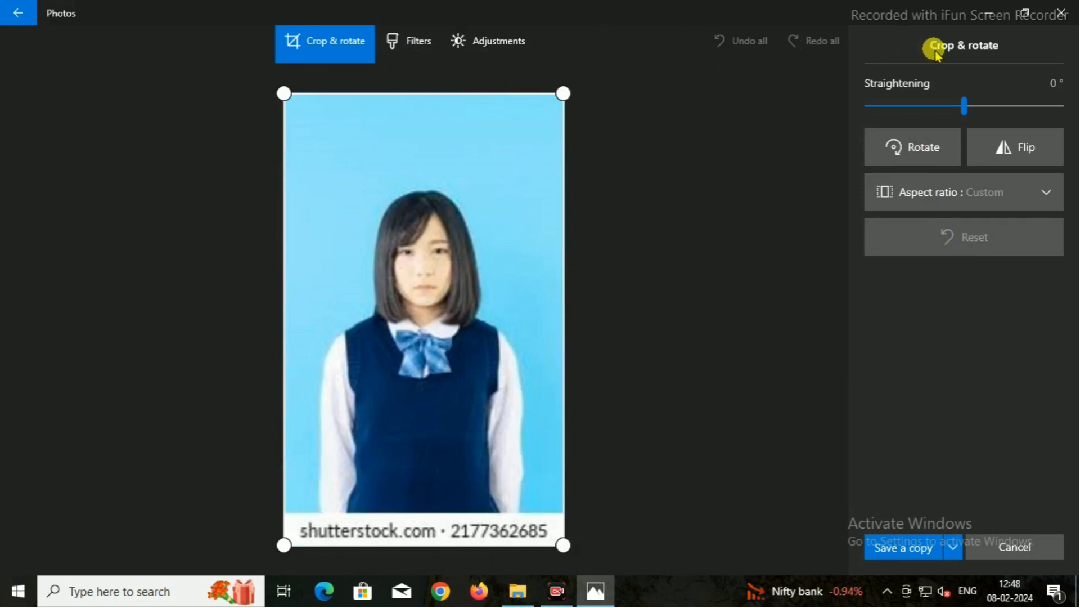
- Crop the photo to a nearly square head-and-shoulders portrait, cutting off the watermark caption and excess blue background
drag(562, 94, 552, 184)
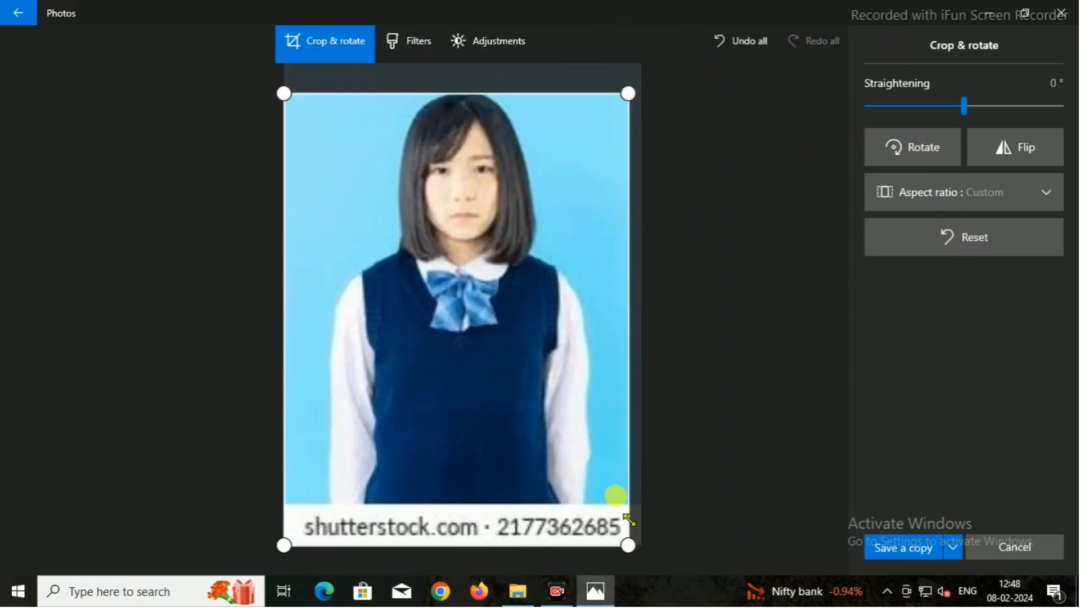
drag(628, 546, 589, 350)
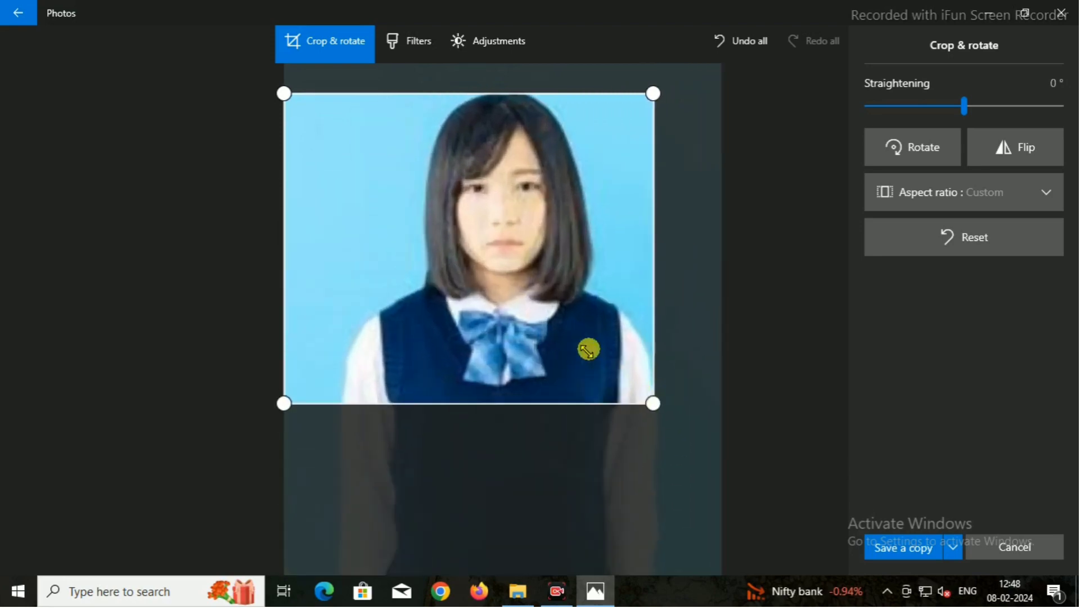
drag(285, 543, 377, 532)
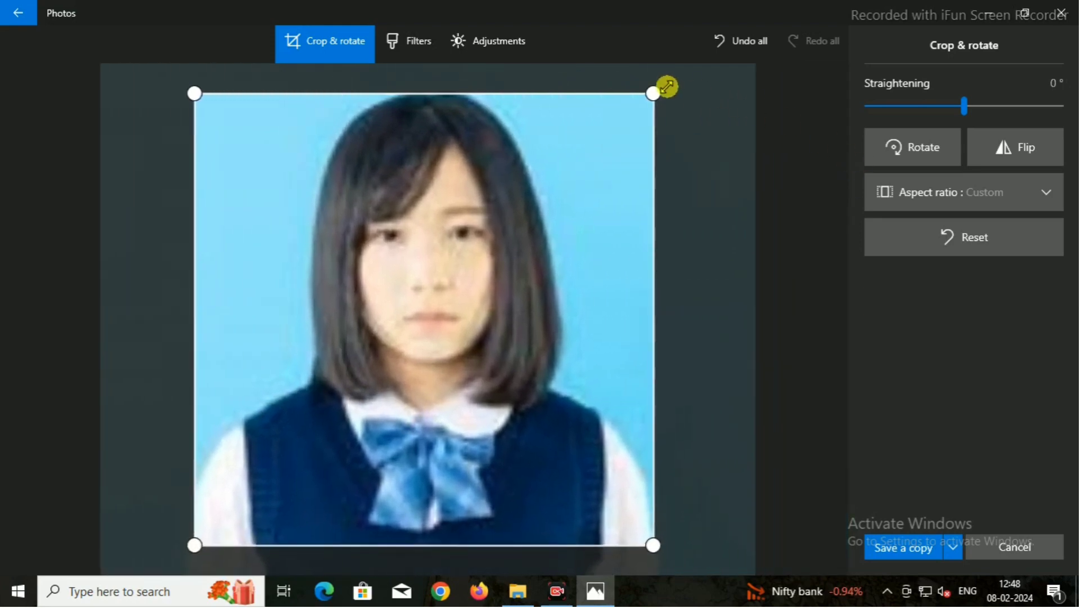
drag(659, 87, 642, 89)
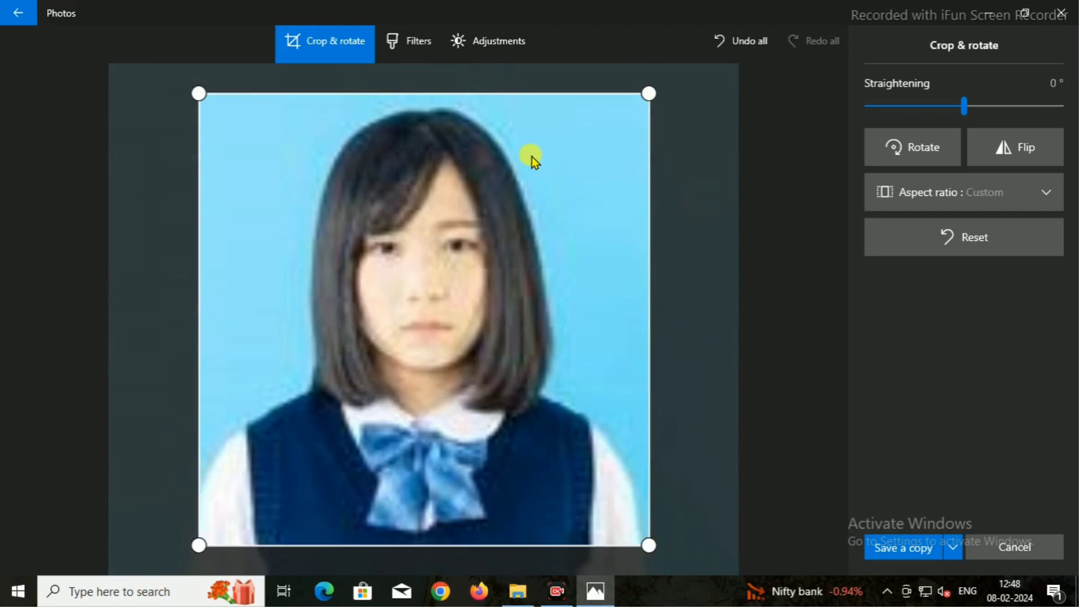
drag(482, 92, 495, 105)
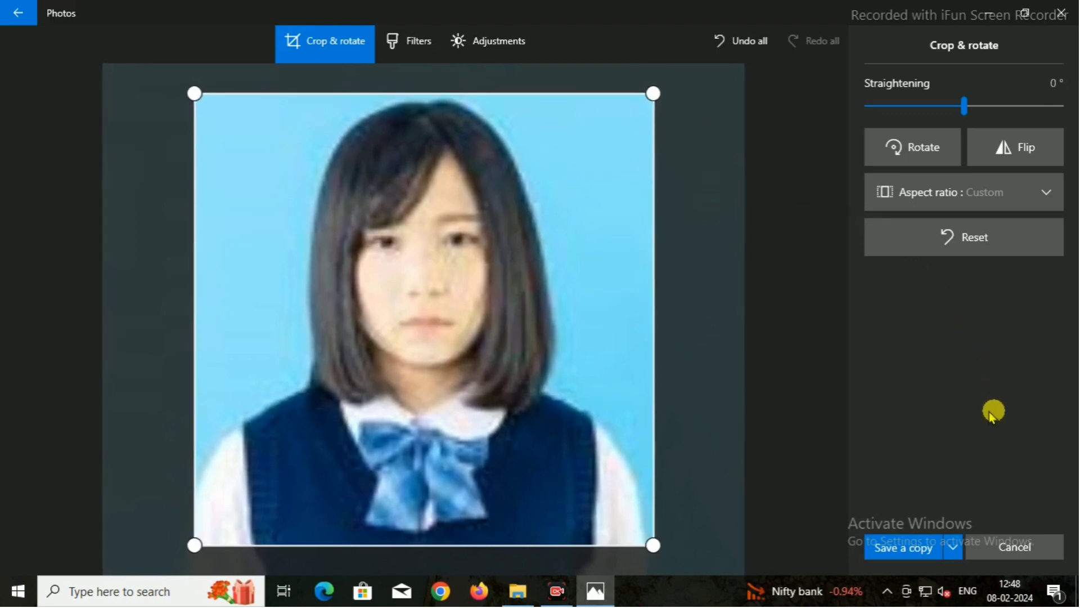
- Start saving the cropped photo as a copy and choose New folder on the Desktop as the destination
click(896, 550)
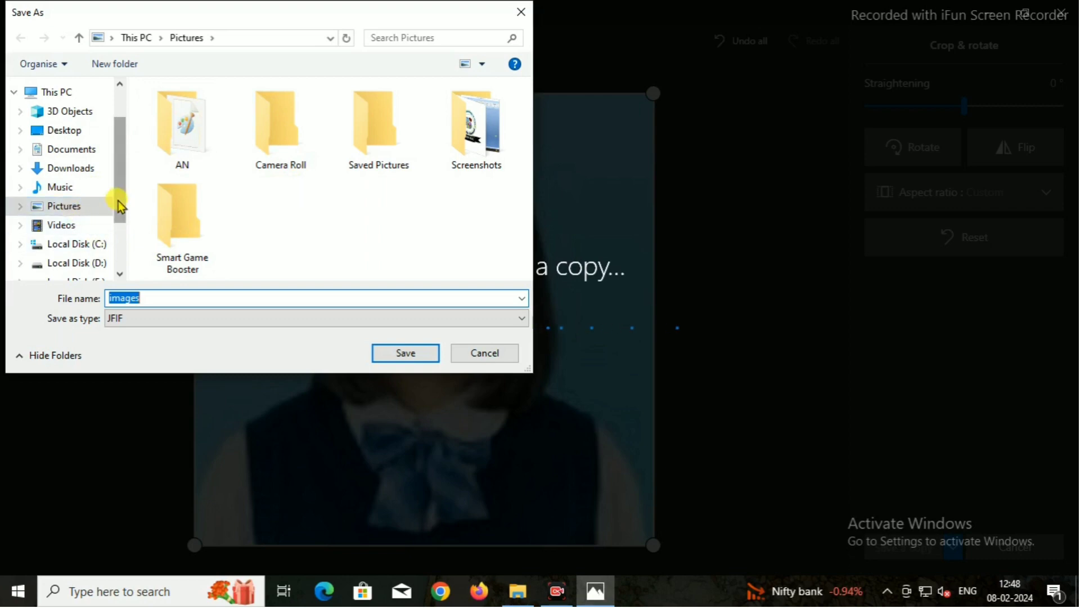
drag(118, 201, 121, 164)
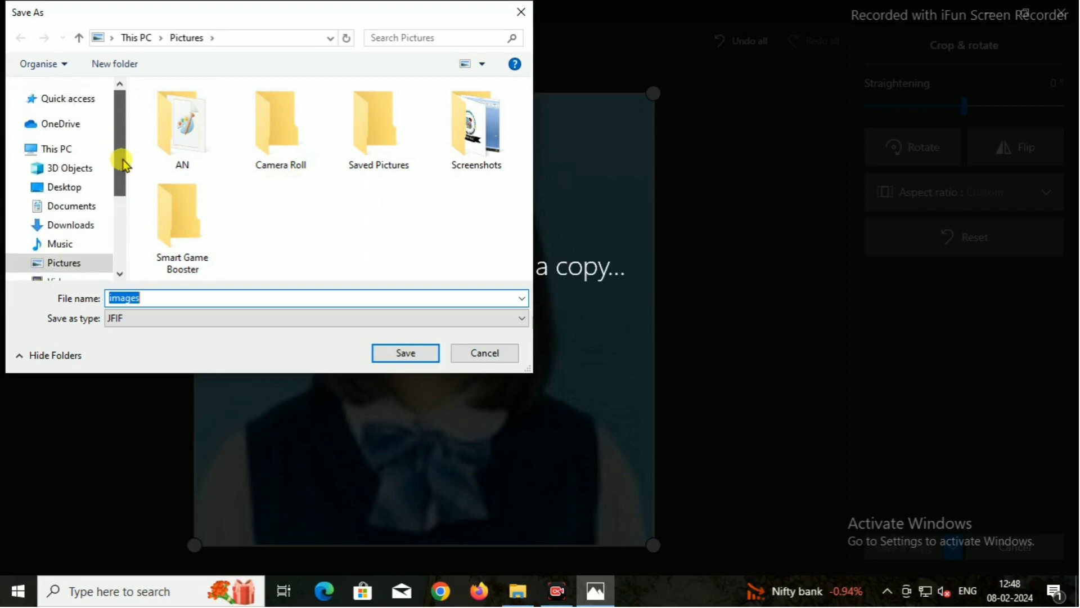
click(82, 208)
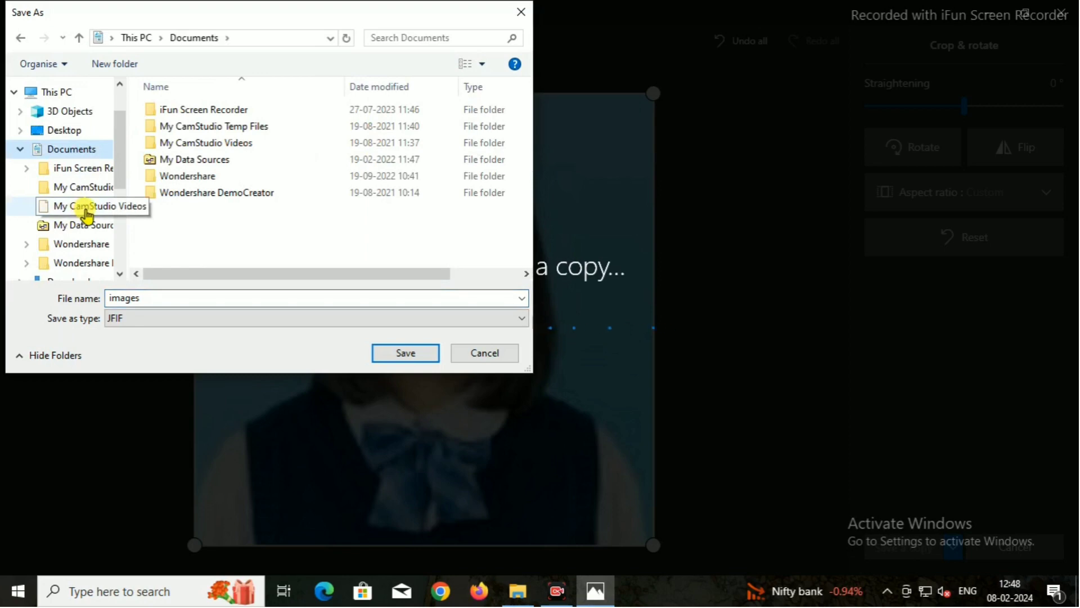
click(68, 135)
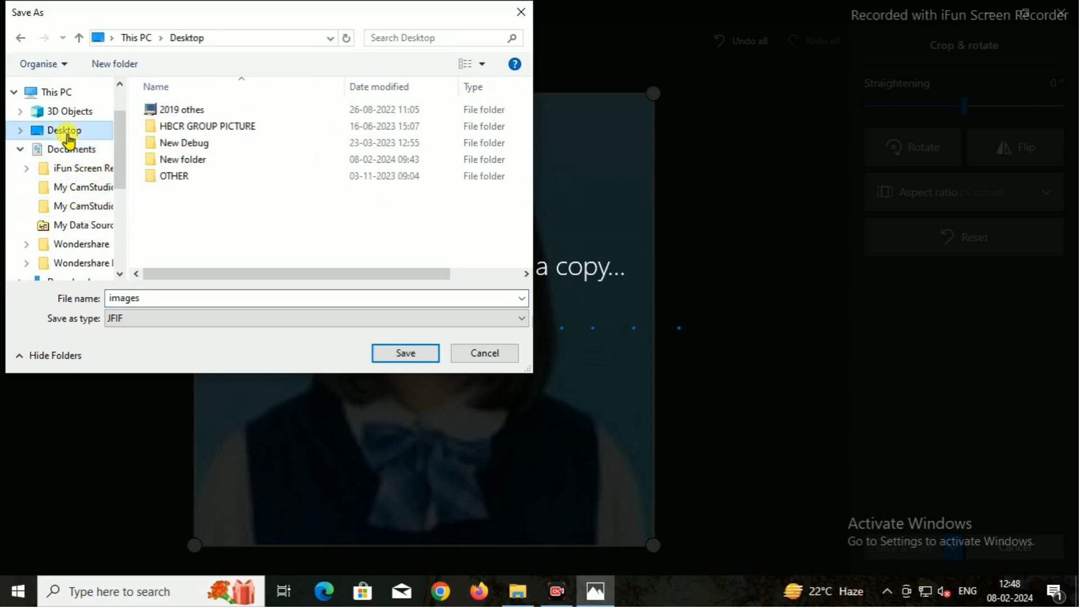
click(192, 162)
double_click(192, 162)
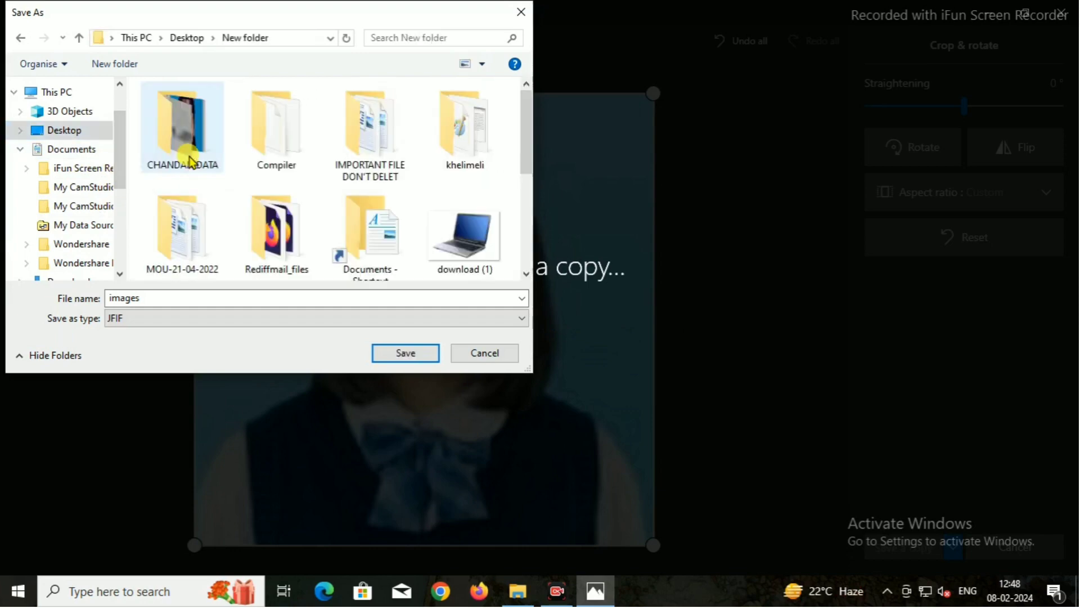
- Name the copy CROP IMG, save it as JFIF, and close the photo viewer
click(159, 298)
double_click(121, 297)
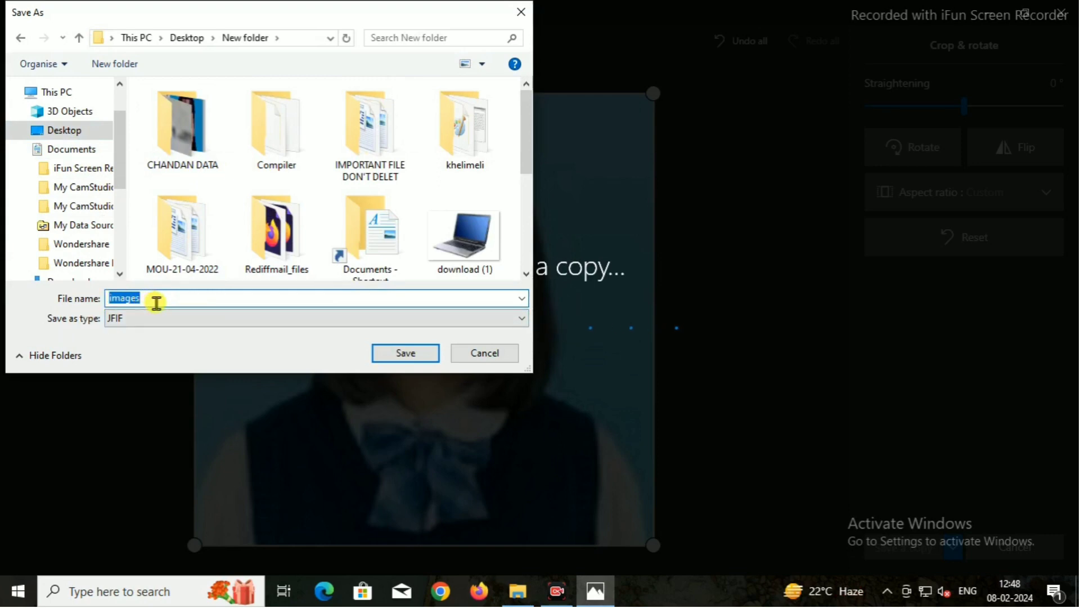
text(CROP IMG)
click(515, 318)
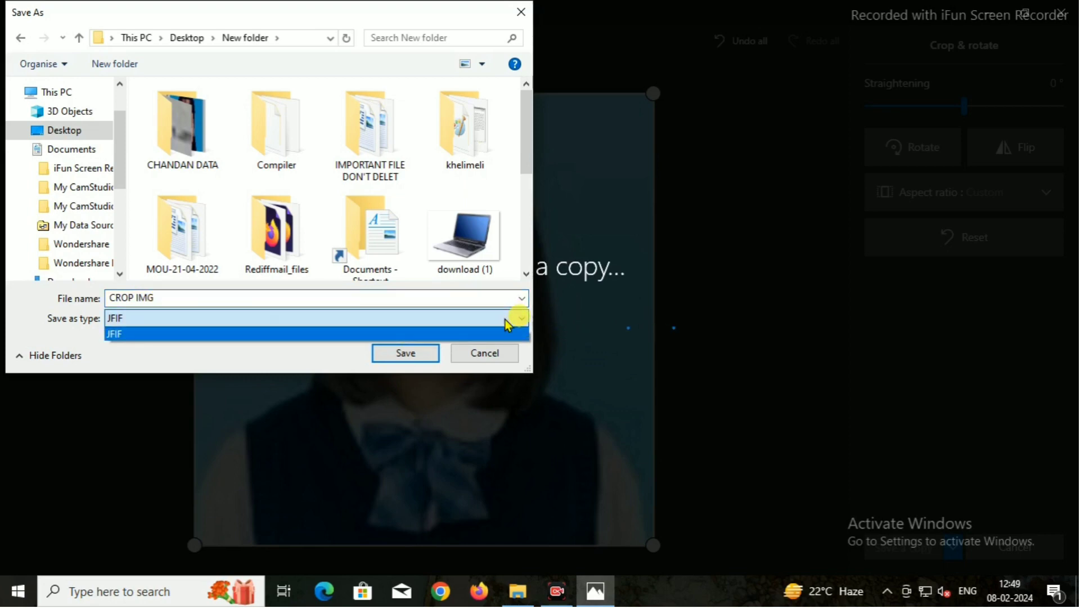
click(415, 354)
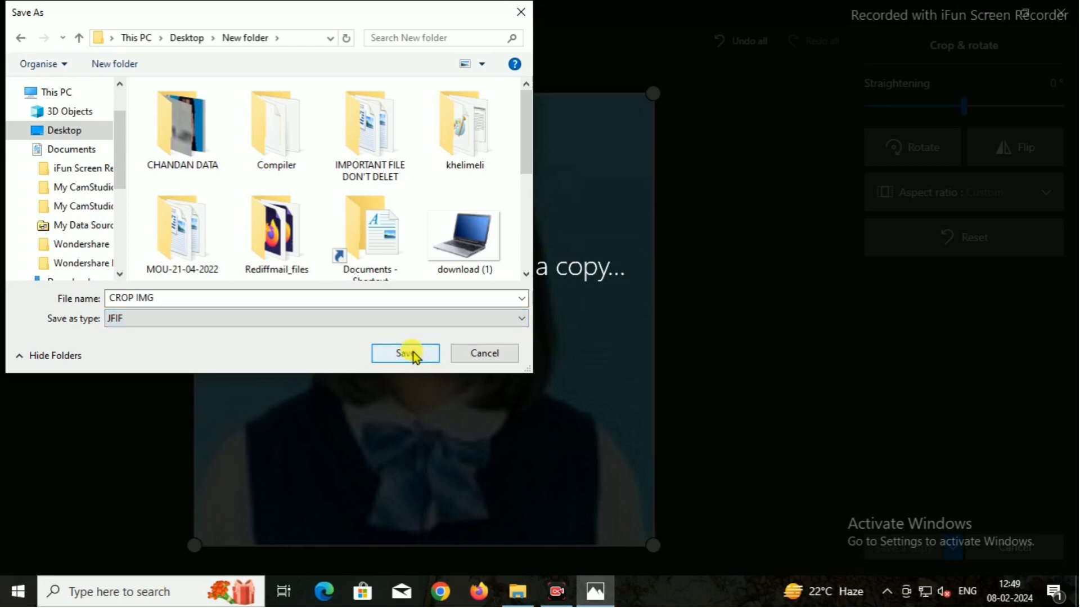
click(414, 354)
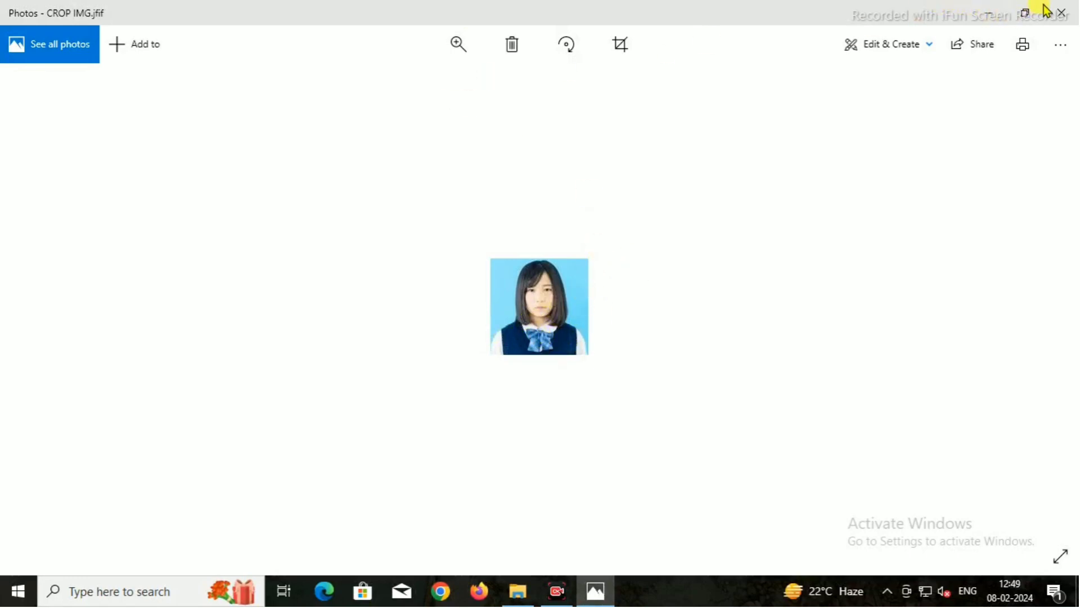
click(1061, 12)
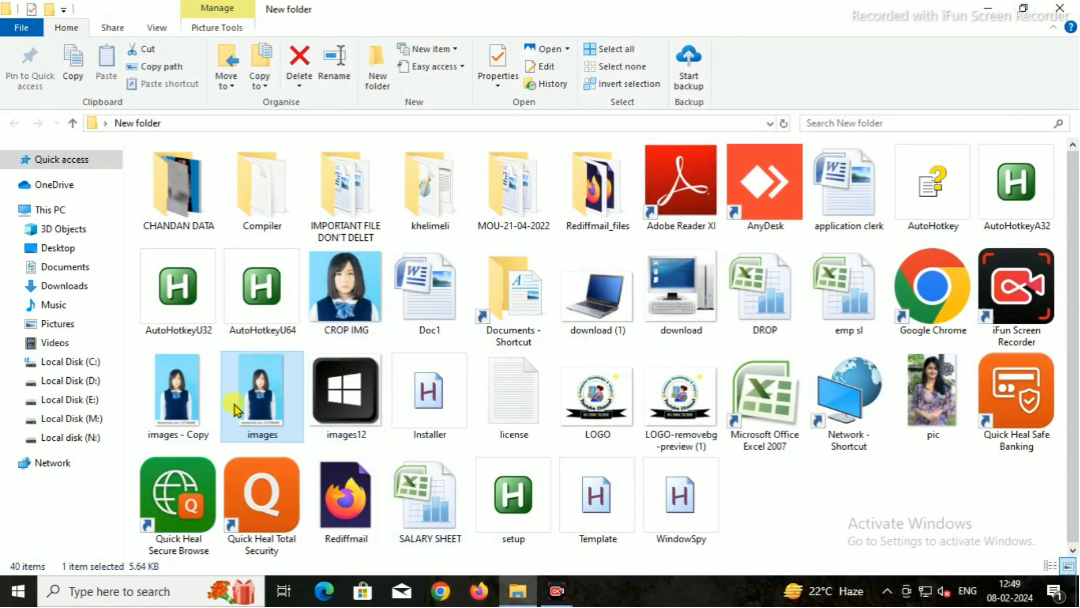
- Look over the original images files in the folder and view the saved CROP IMG picture for comparison
click(209, 395)
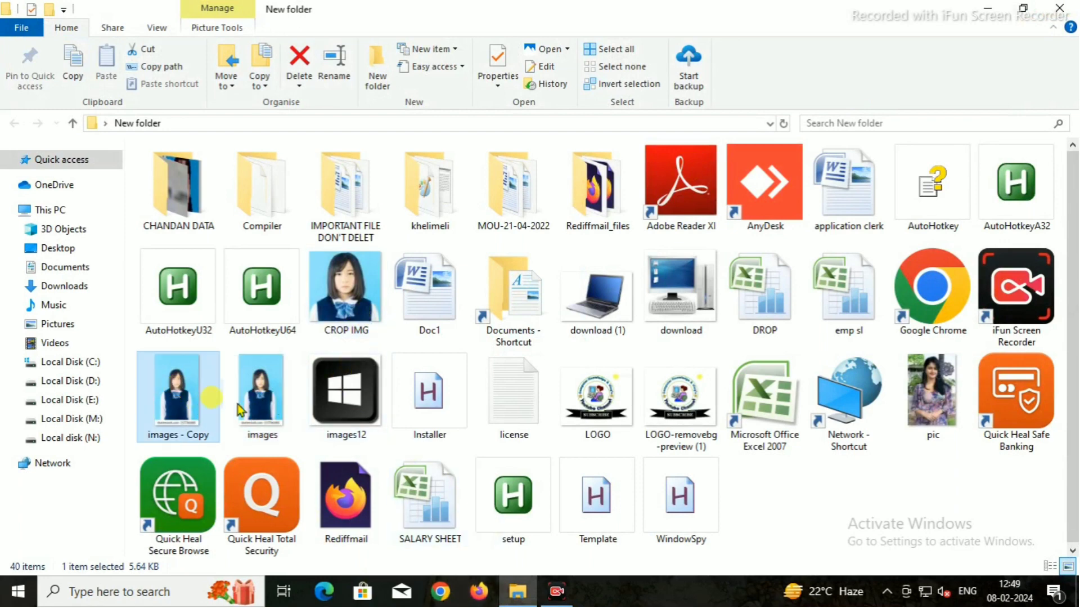
click(250, 397)
click(211, 396)
click(262, 394)
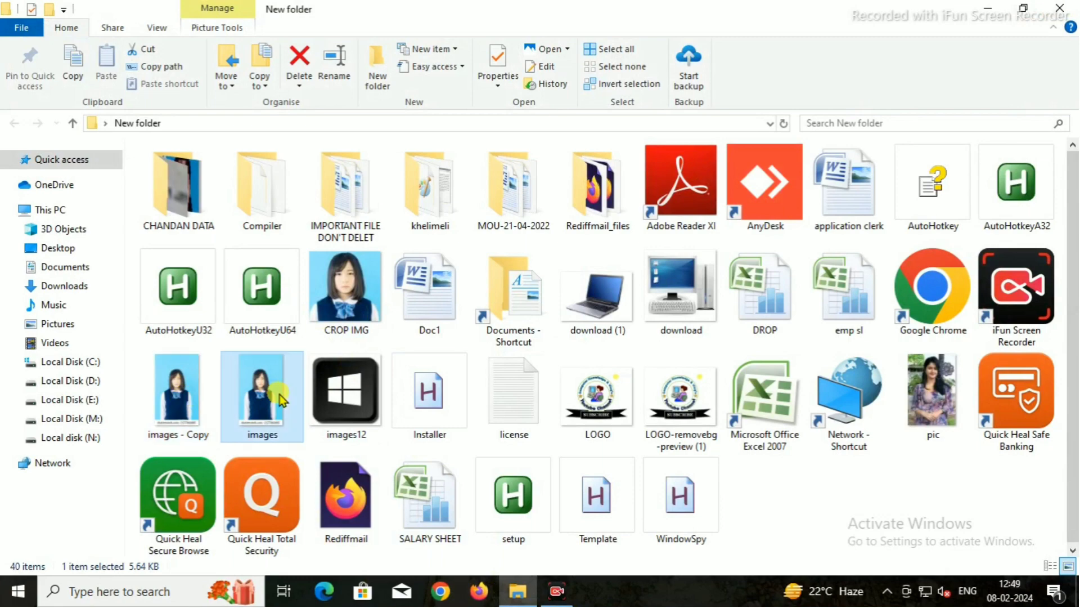
double_click(345, 322)
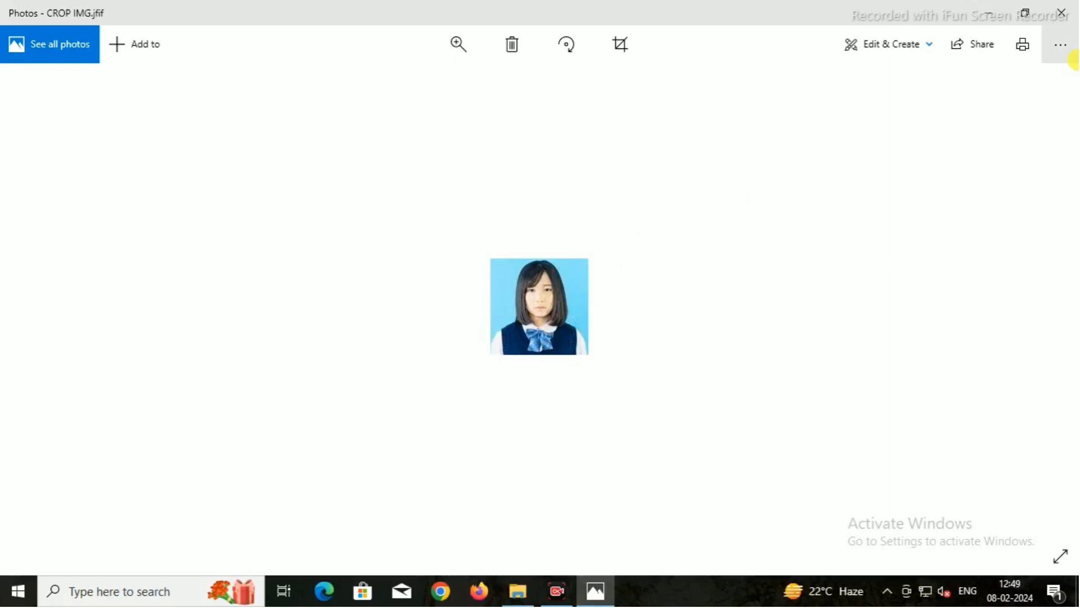
click(1061, 13)
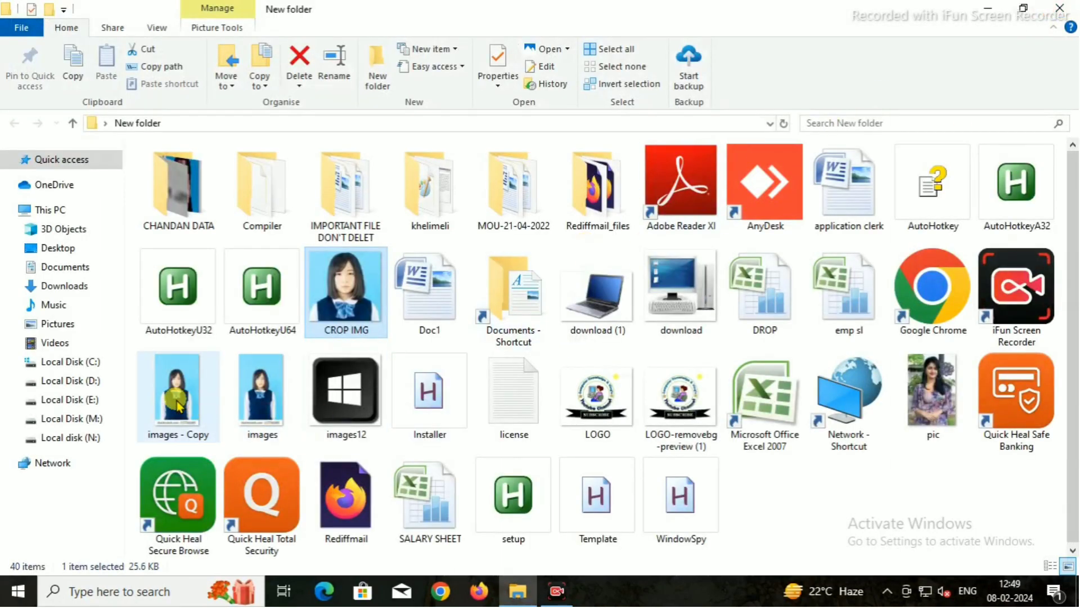
double_click(355, 296)
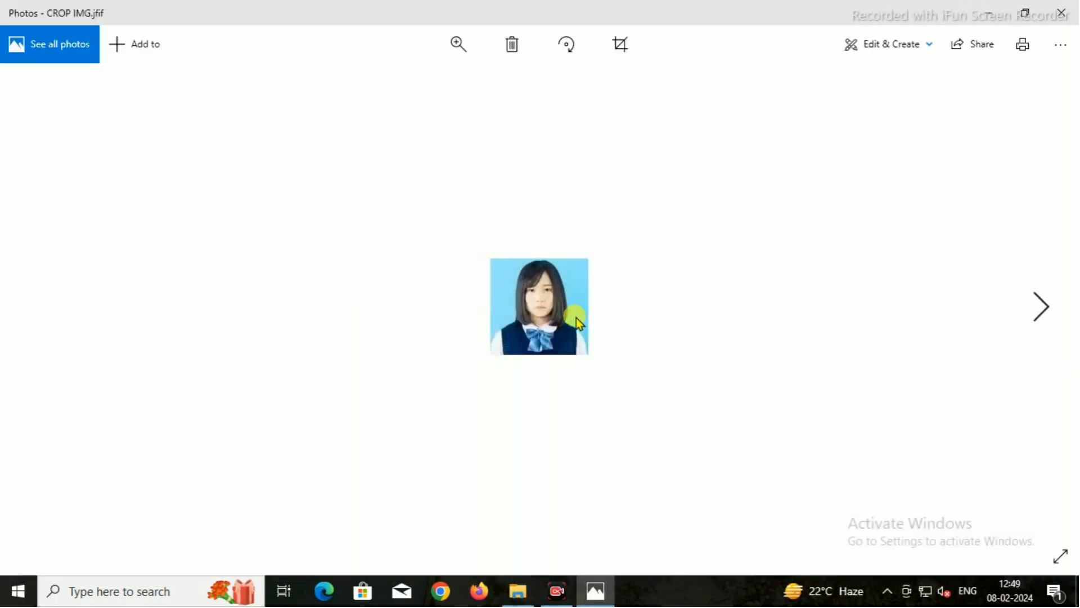
right_click(576, 318)
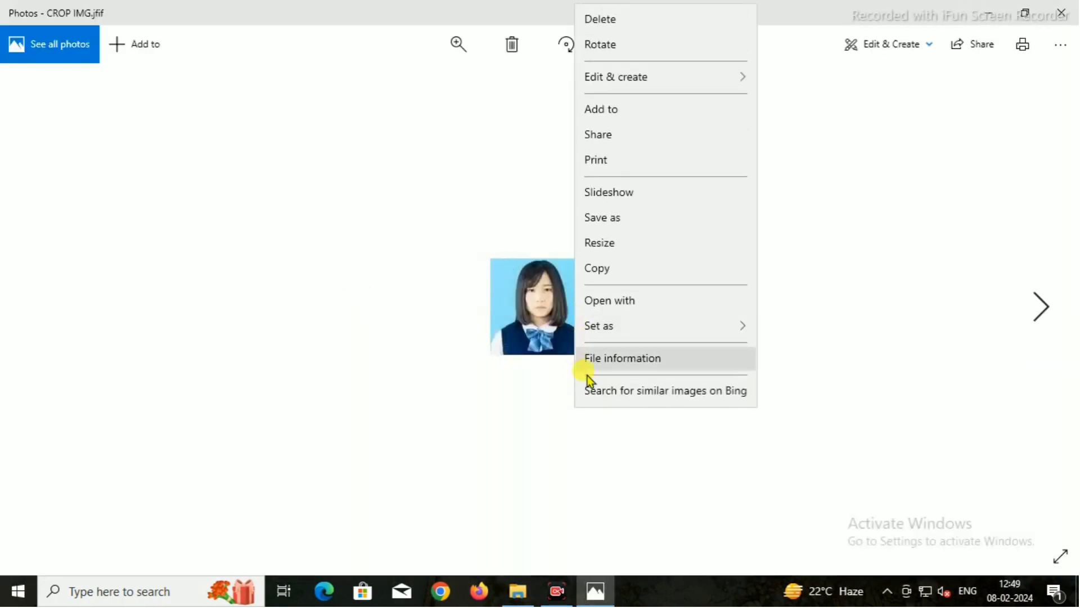
click(523, 217)
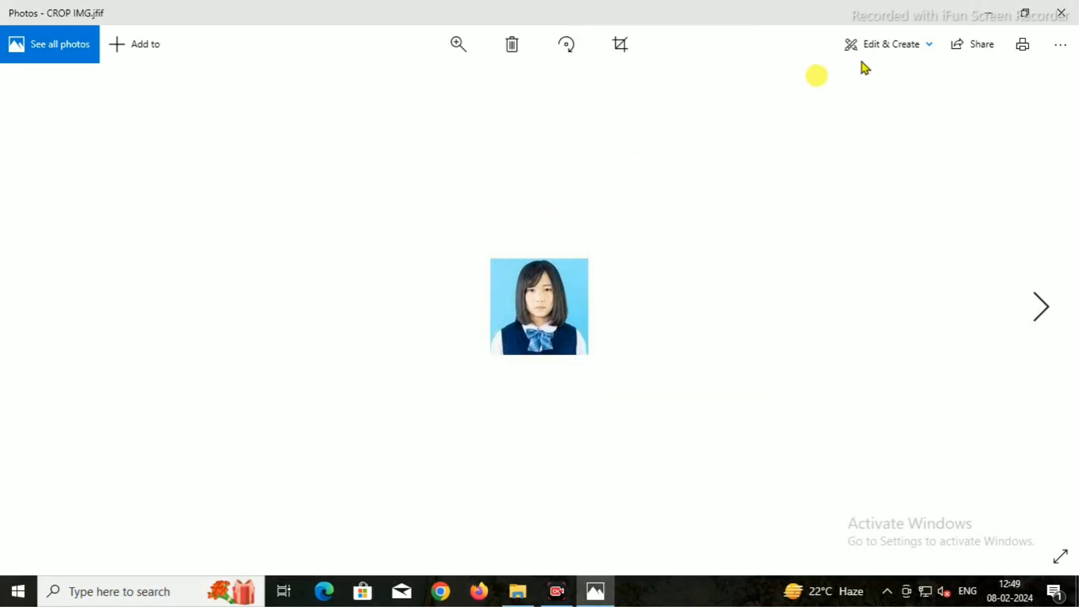
click(1061, 13)
- Examine the file type and size in the properties of CROP IMG, and close them
click(329, 308)
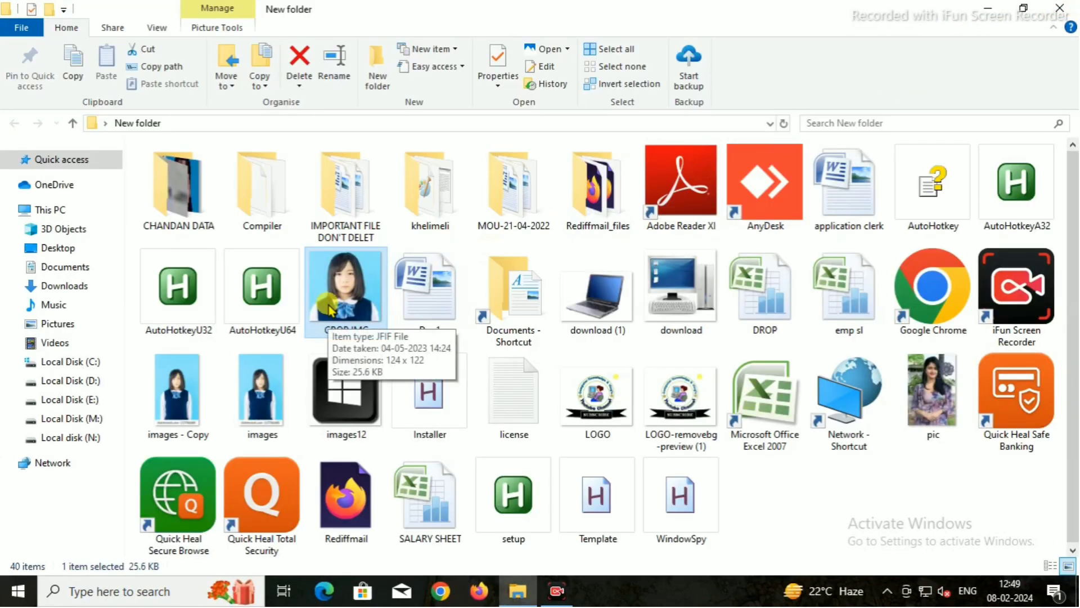
right_click(363, 314)
click(410, 563)
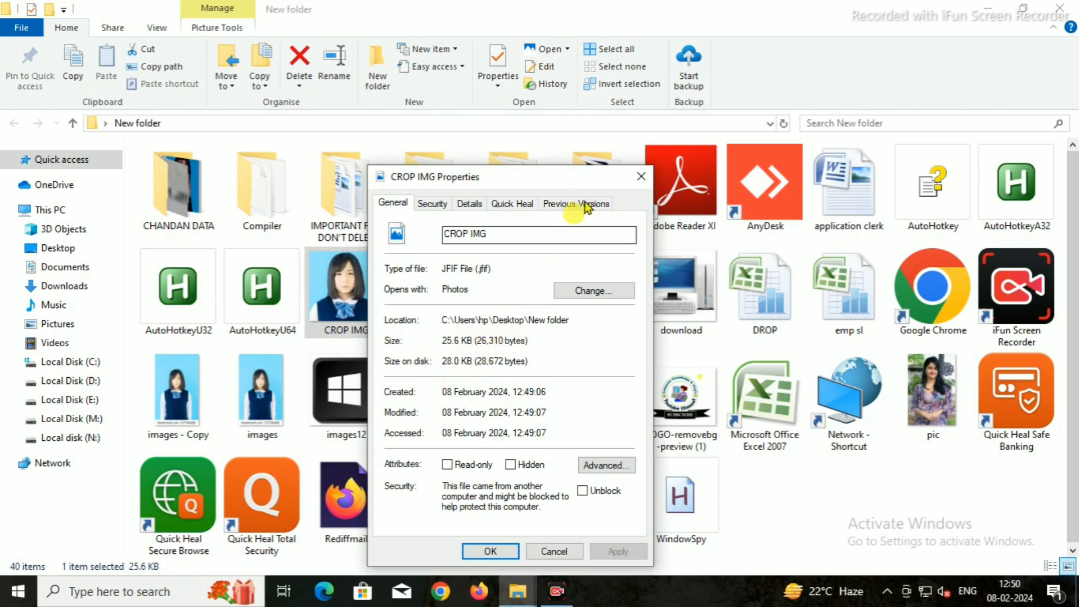
click(641, 176)
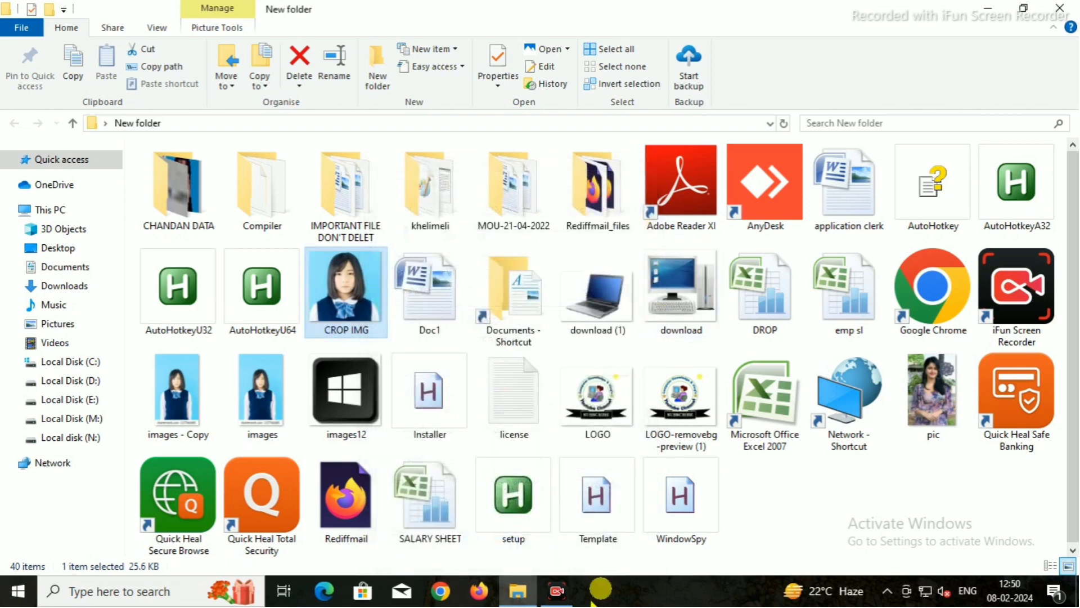
click(557, 600)
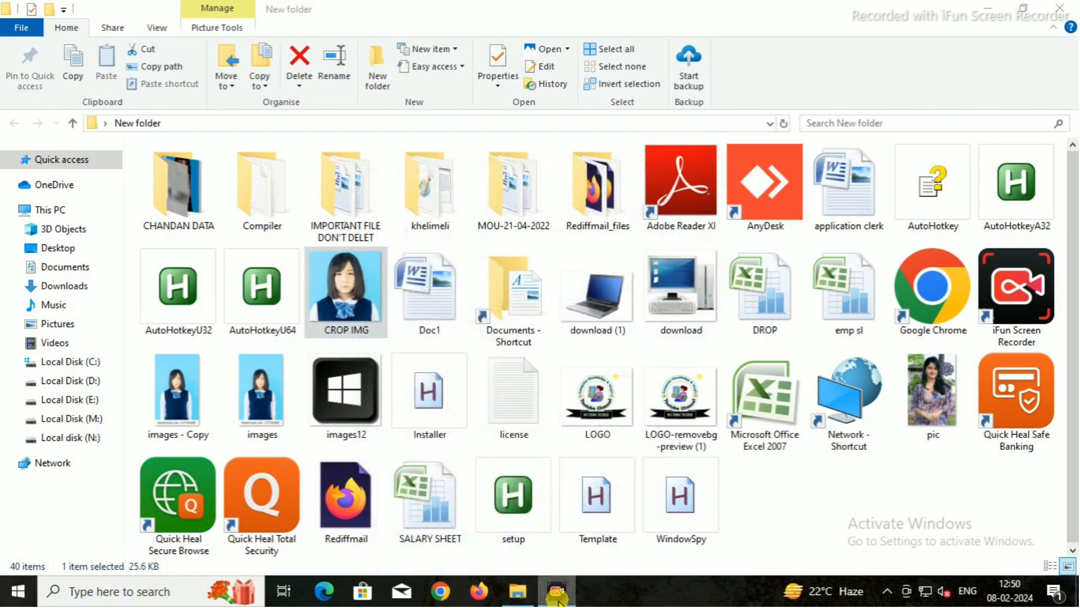
- Open the CROP IMG picture from the folder in Paint and maximize the Paint window
click(782, 548)
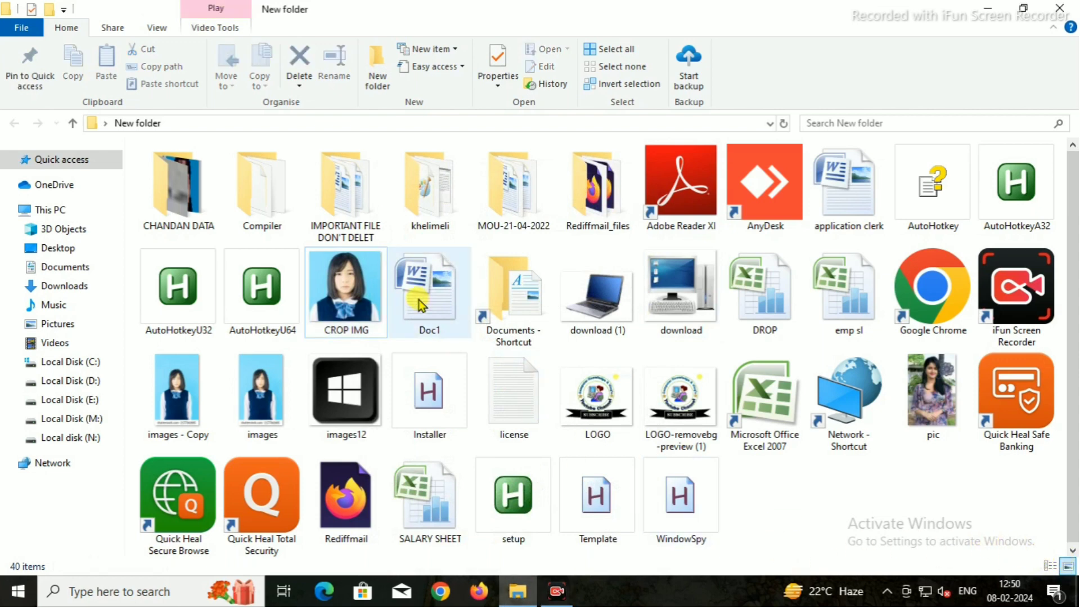
right_click(345, 288)
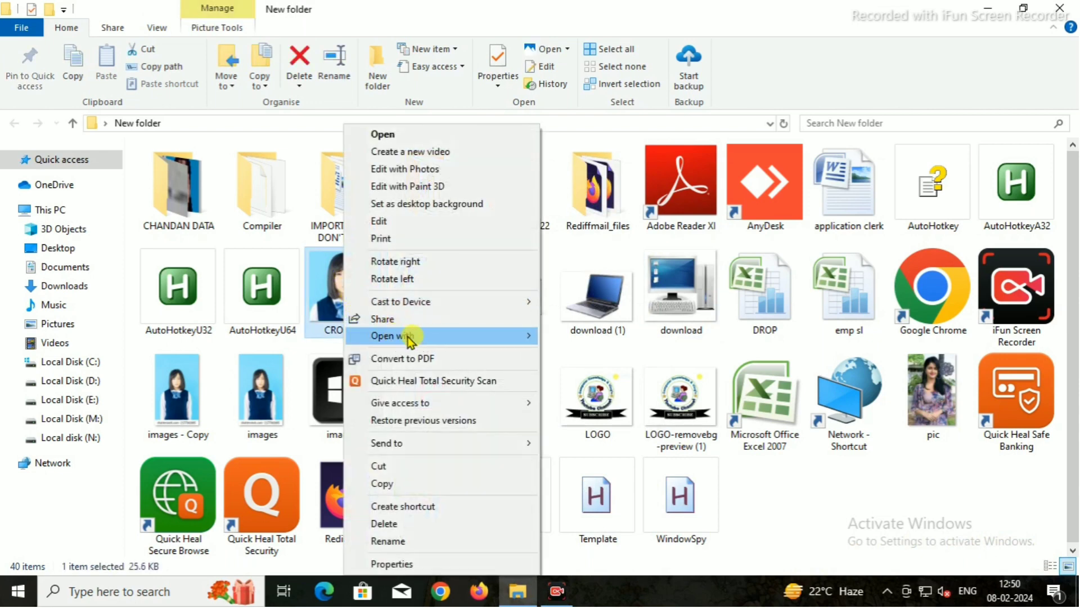
mouse_move(416, 336)
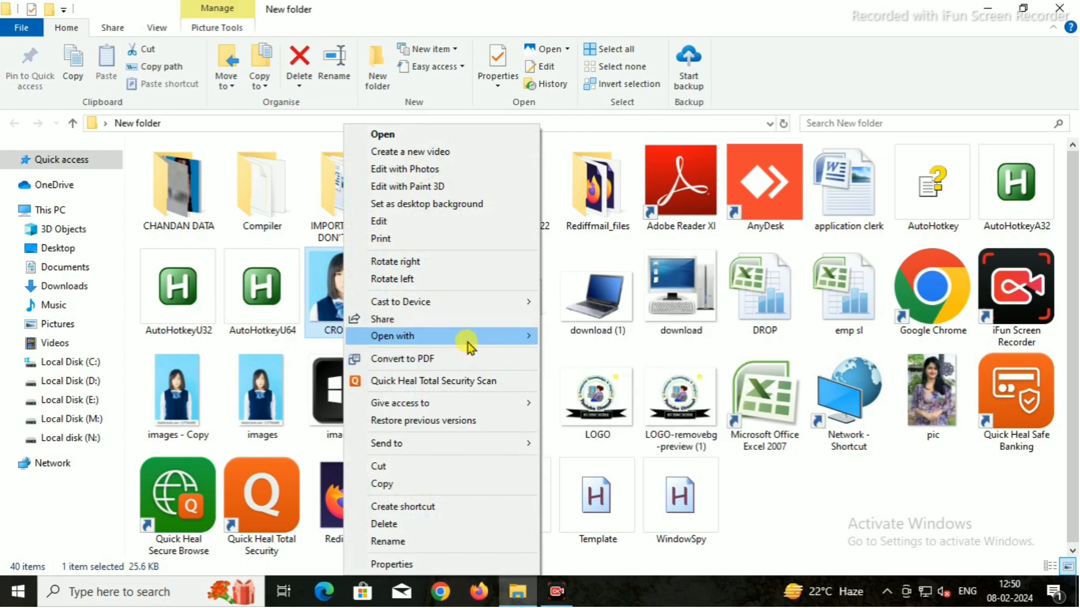
mouse_move(494, 340)
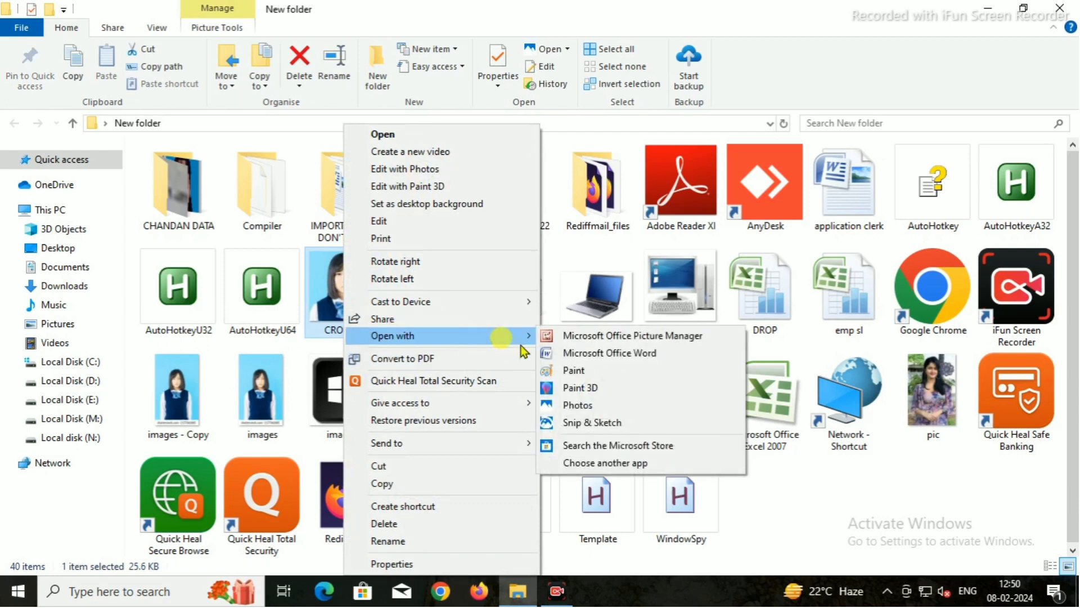
click(592, 370)
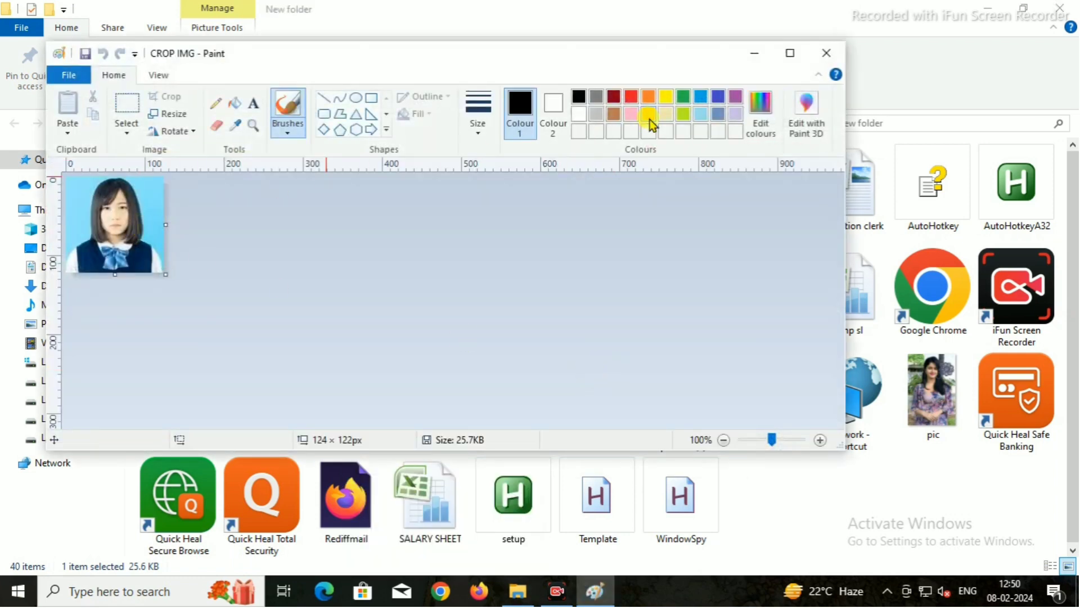
click(790, 53)
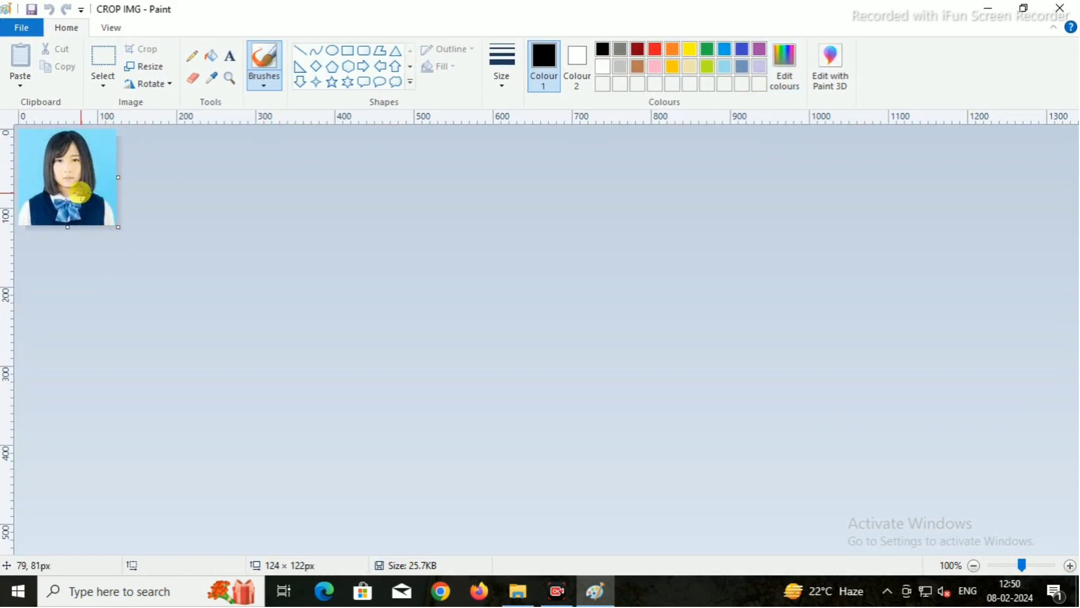
- Resize the picture to 150 pixels horizontally and 100 pixels vertically, without maintaining the aspect ratio
click(140, 67)
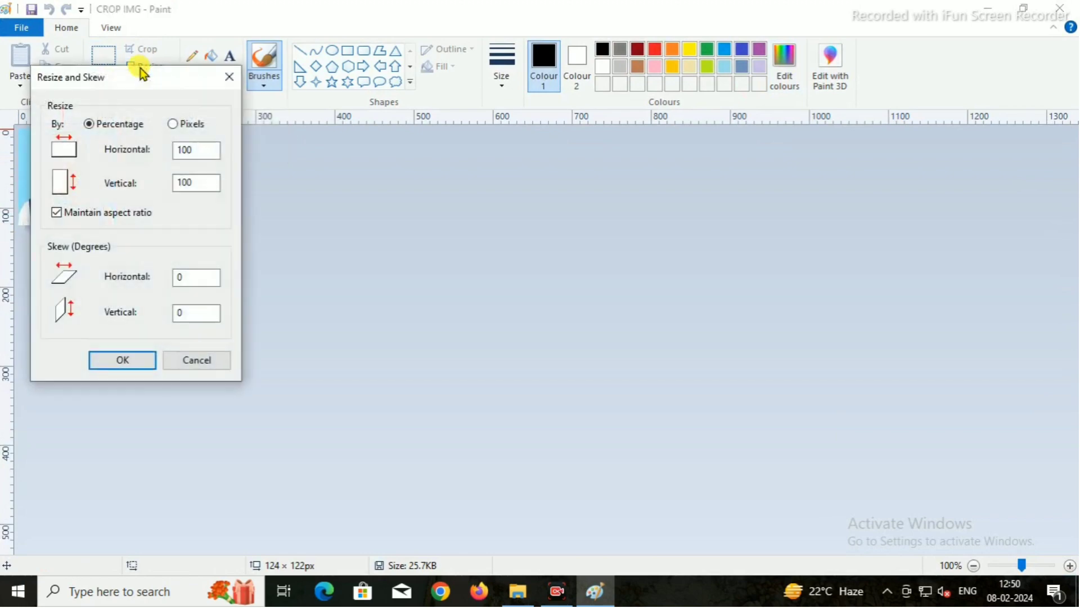
click(173, 124)
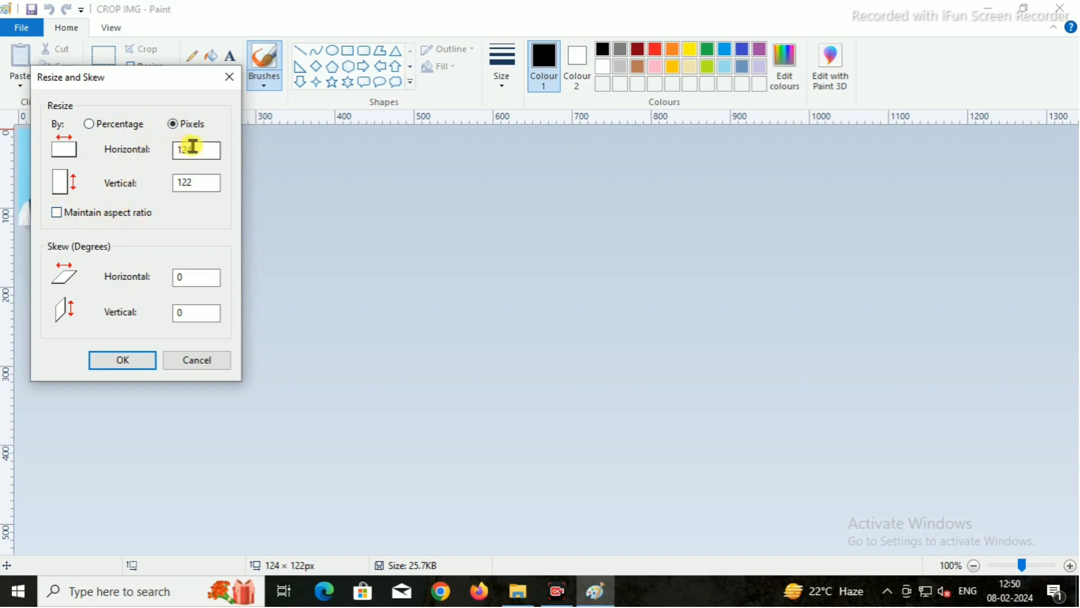
drag(205, 149, 180, 149)
text(150)
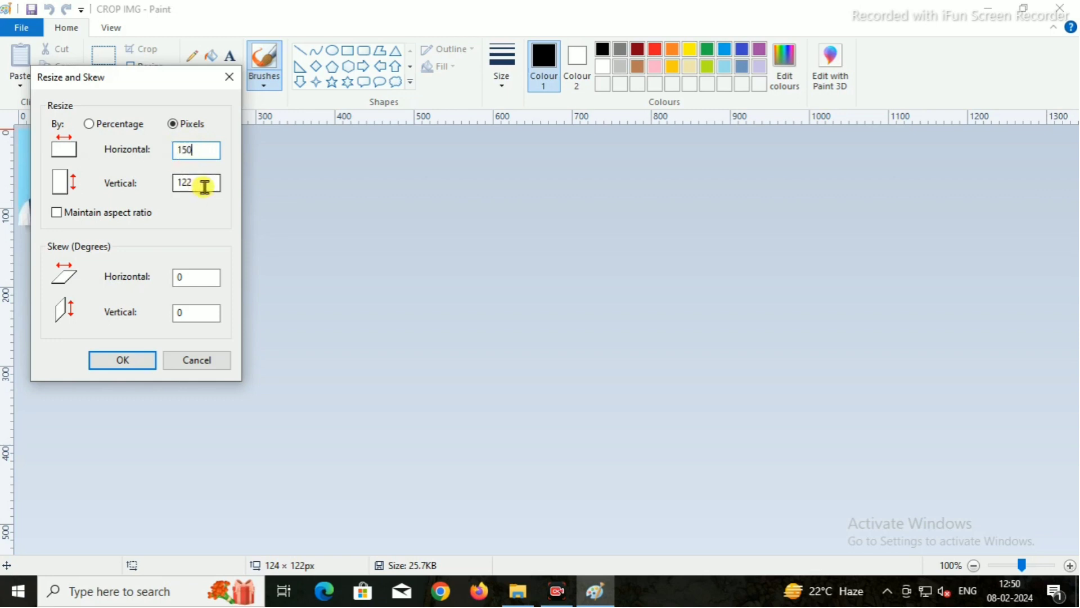
drag(205, 182, 160, 187)
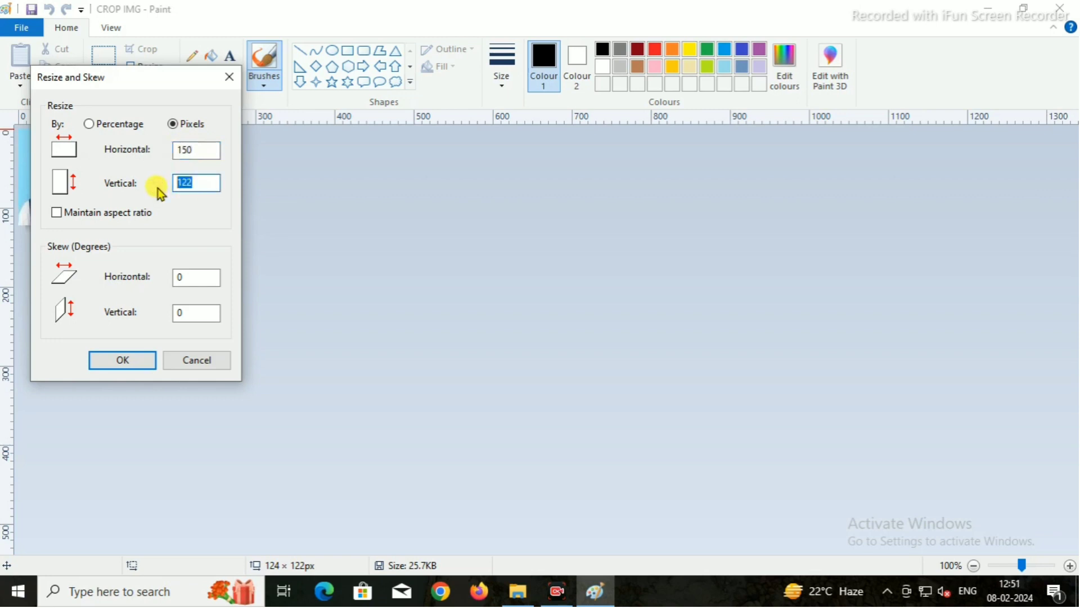
text(100)
click(123, 360)
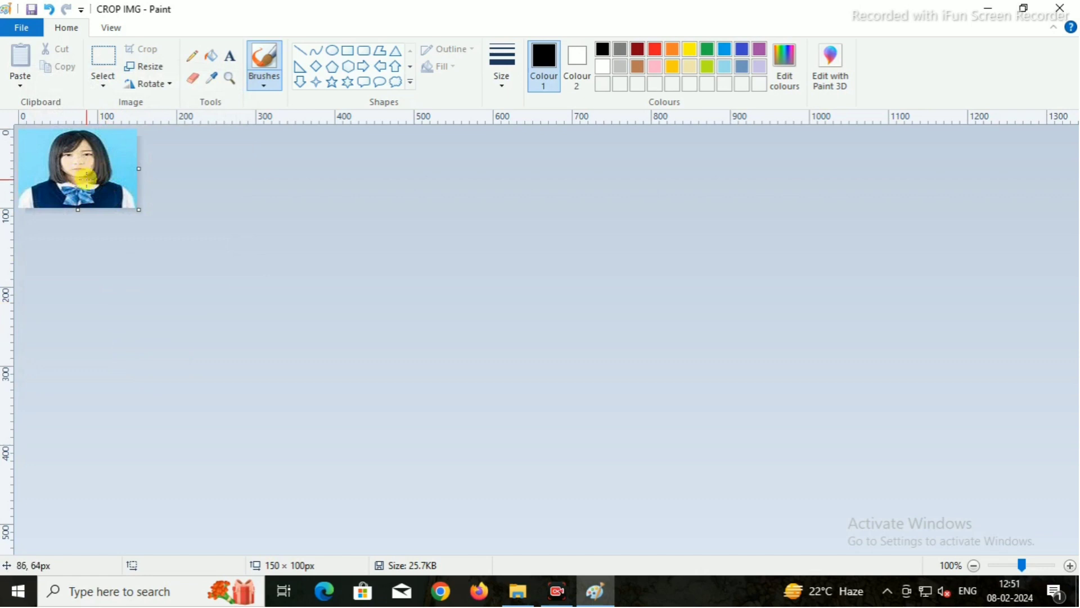
- Resize the picture to 160 × 120 pixels with the aspect ratio unlocked
click(151, 66)
click(173, 124)
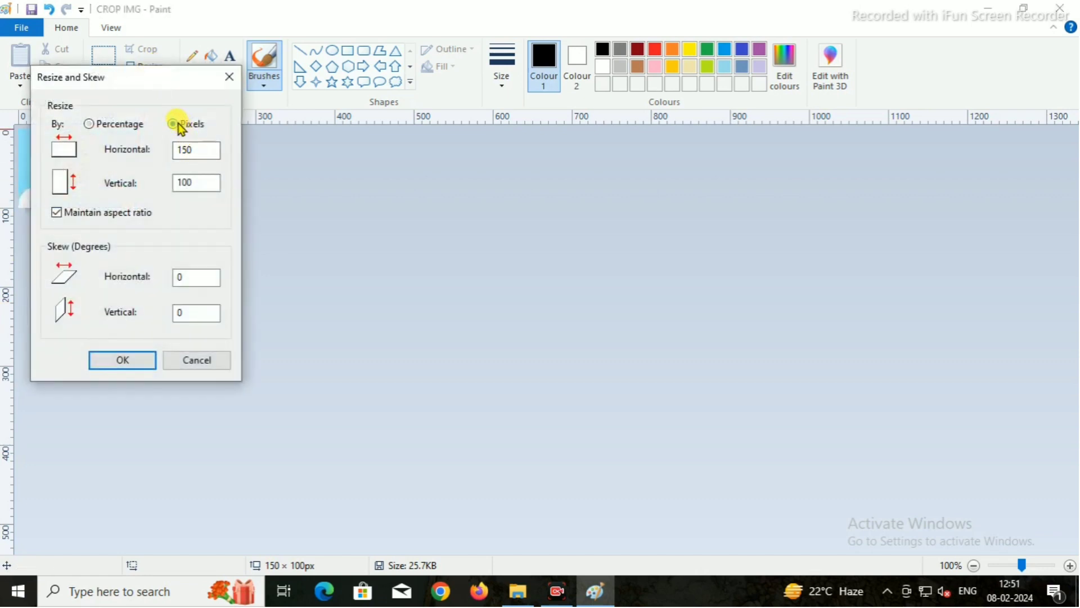
click(103, 217)
drag(203, 149, 171, 151)
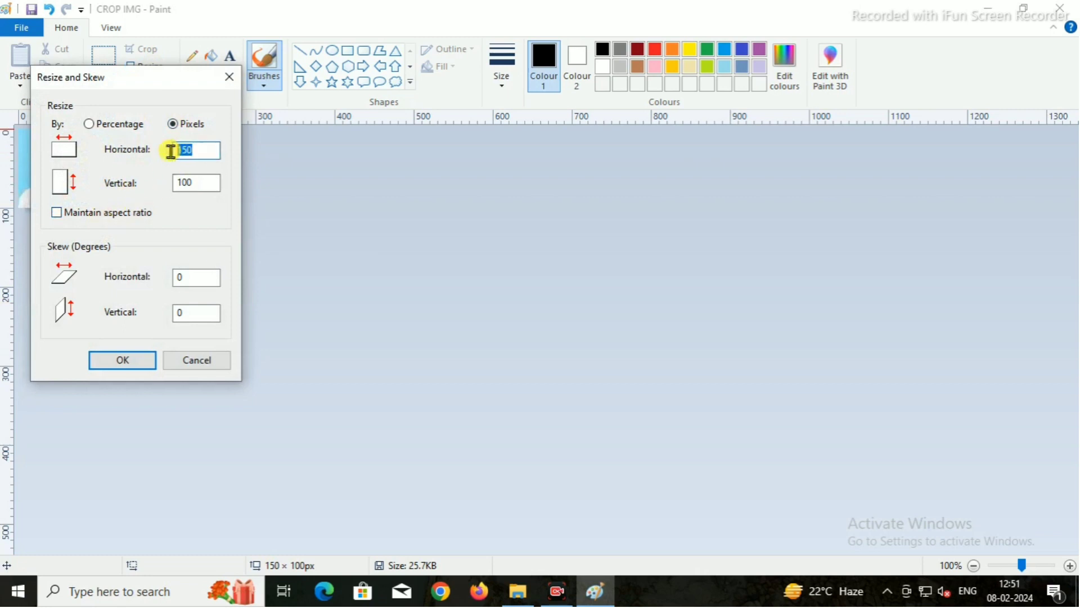
text(1)
drag(209, 182, 140, 183)
text(120)
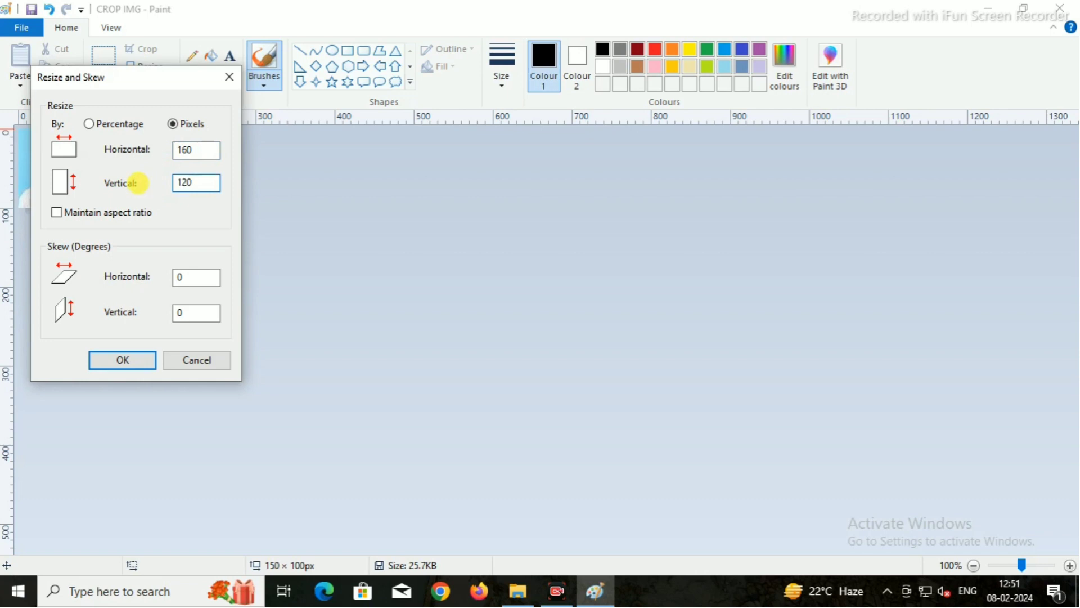
click(127, 362)
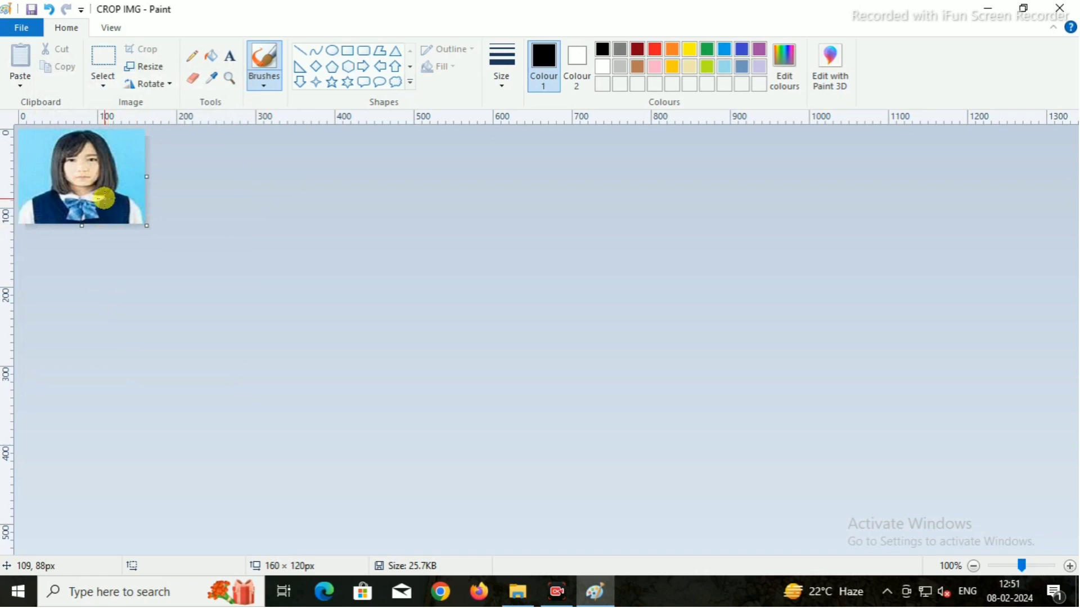
- Resize the picture to a square 120 × 120 pixels with the aspect ratio unlocked
click(145, 67)
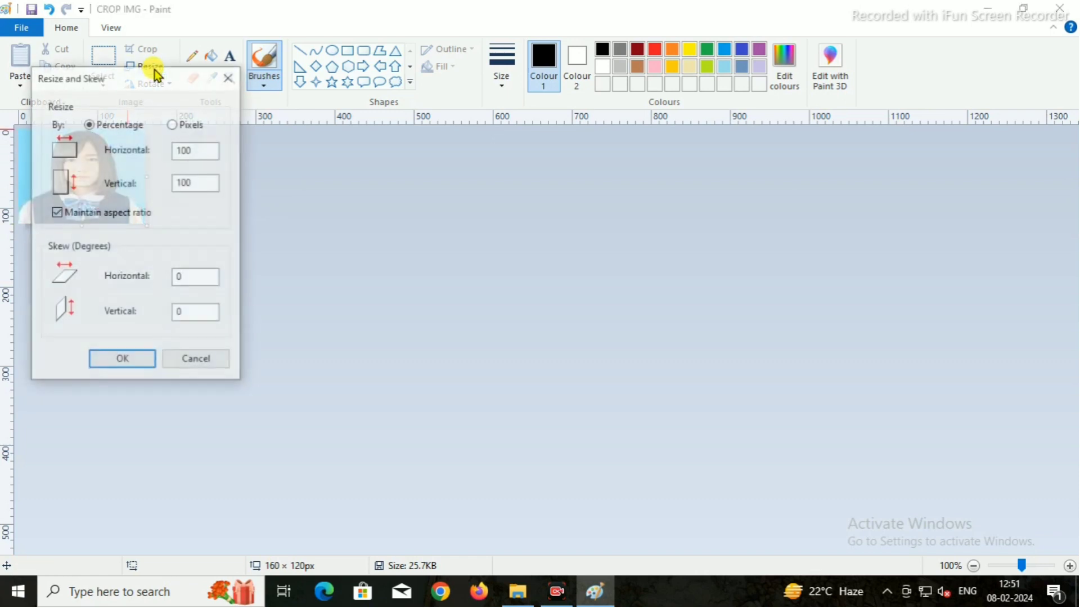
click(194, 124)
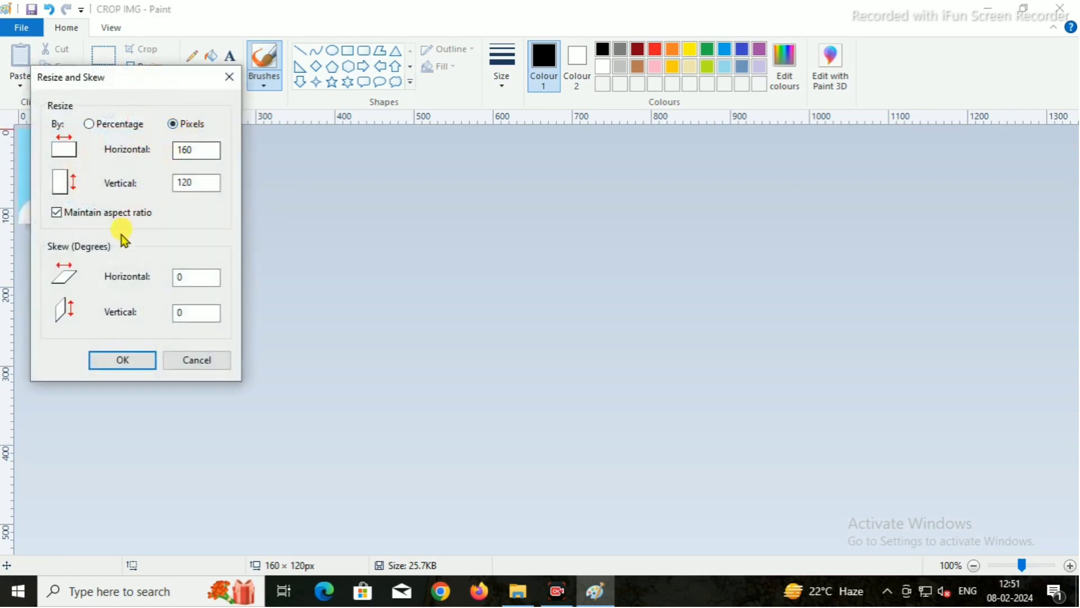
click(118, 213)
double_click(221, 150)
text(120)
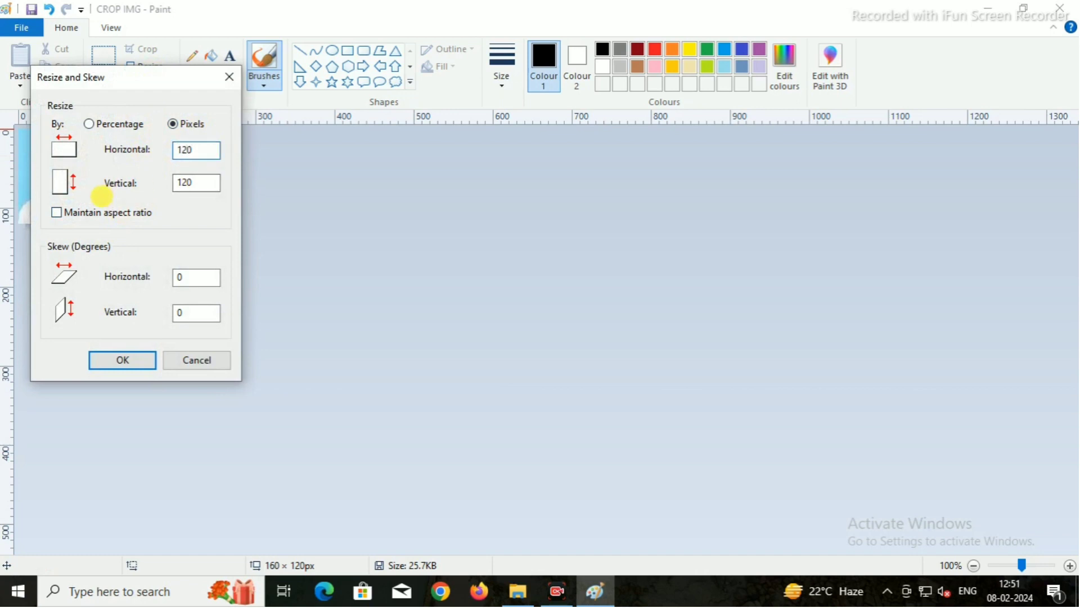
click(198, 183)
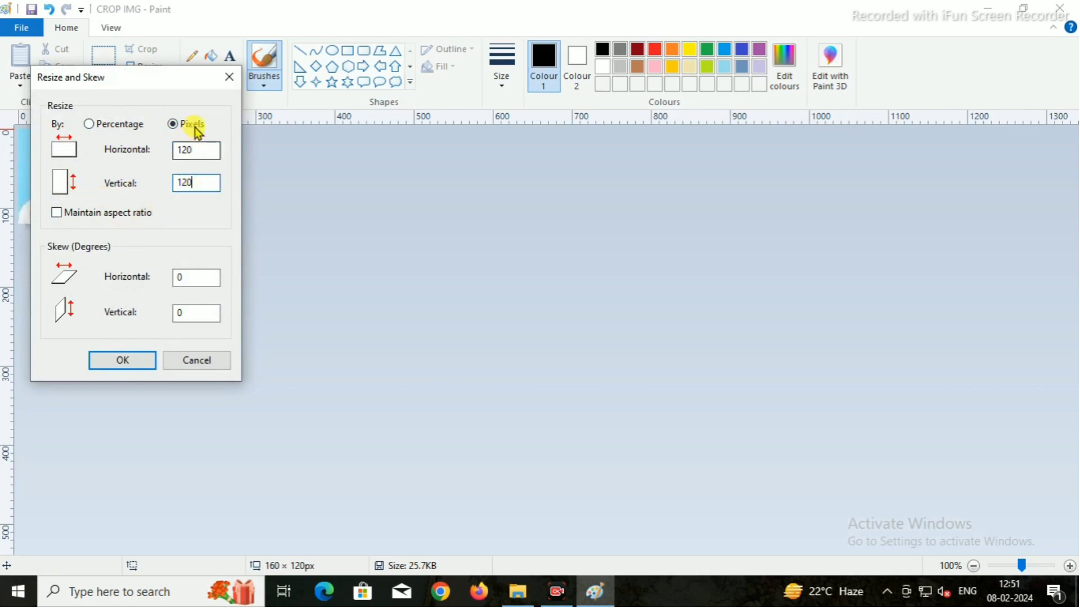
click(120, 360)
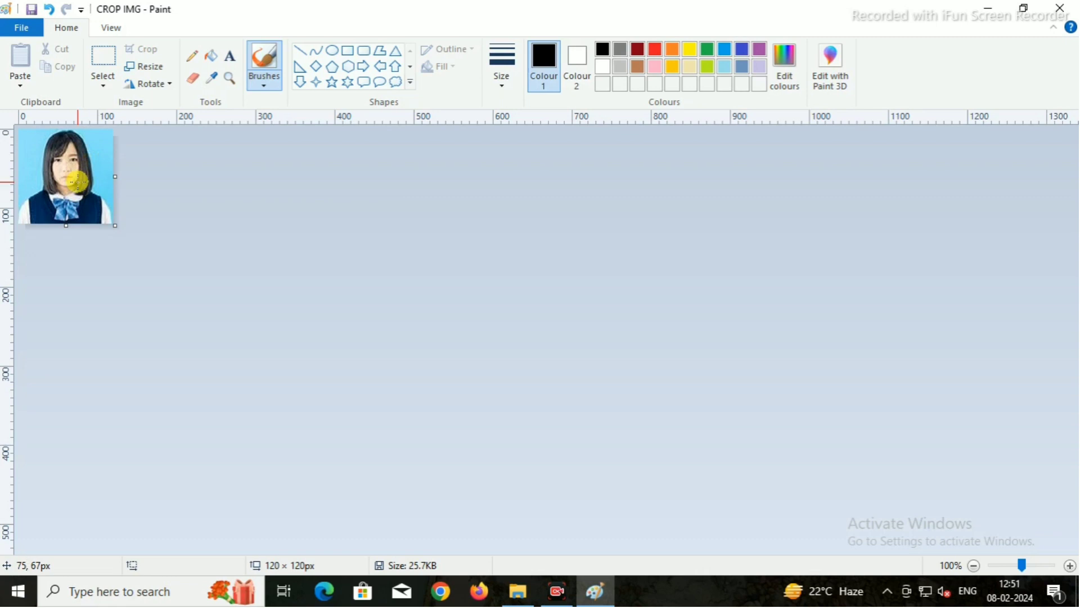
- Enlarge the picture to 555 pixels horizontally and 456 pixels vertically, without maintaining the aspect ratio
click(157, 67)
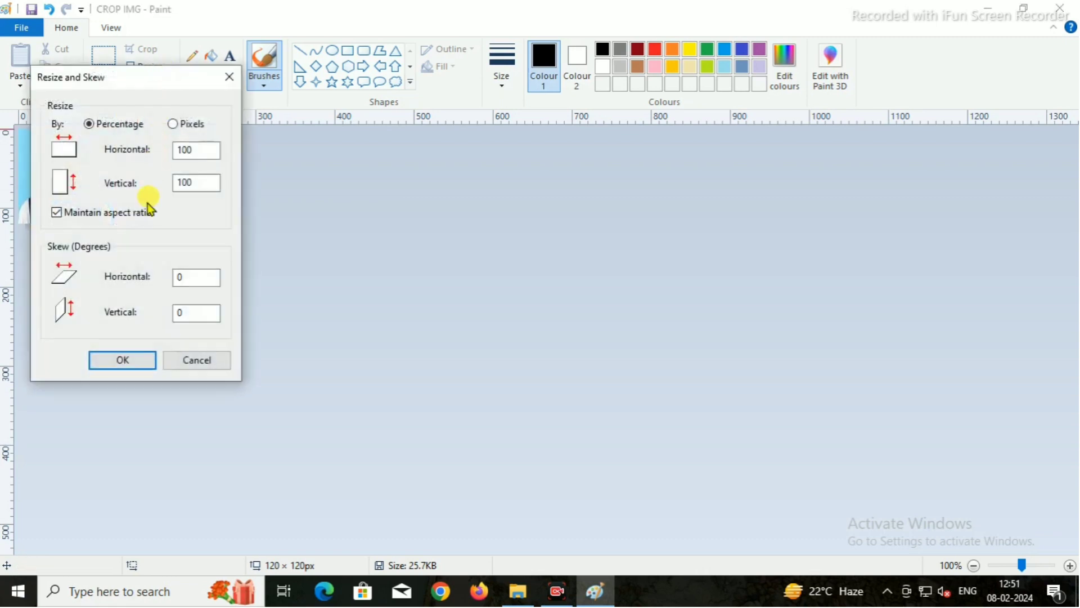
click(194, 124)
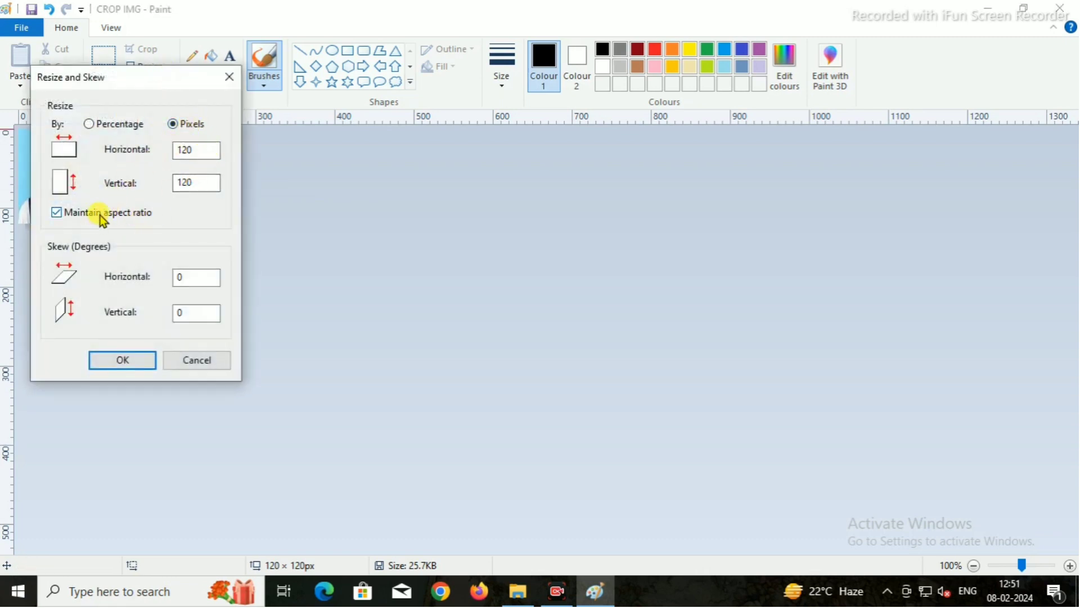
click(101, 217)
drag(202, 150, 149, 169)
text(55)
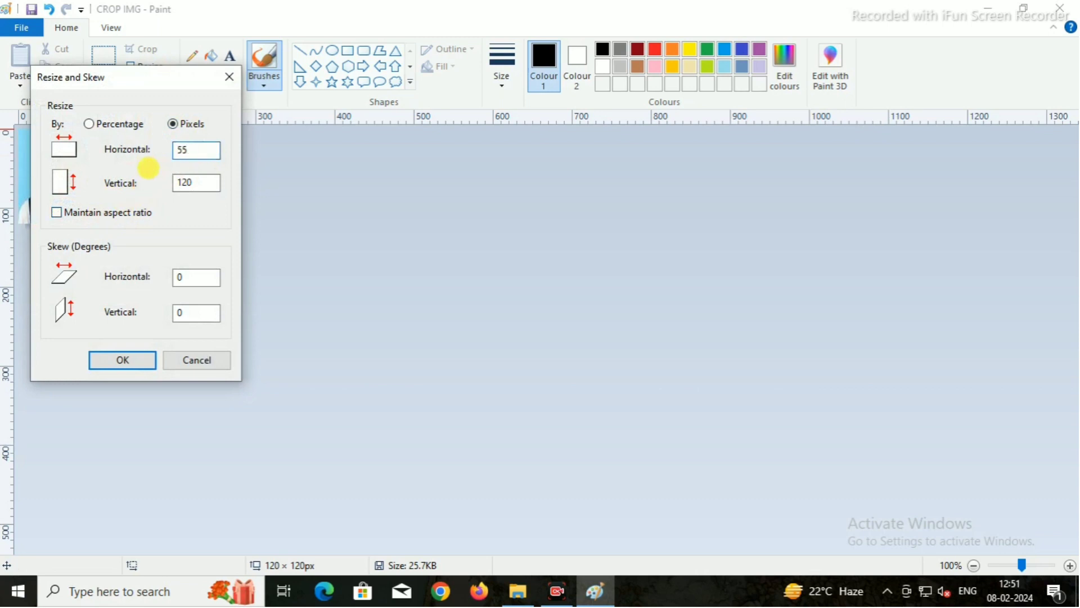
text(5)
drag(209, 182, 138, 191)
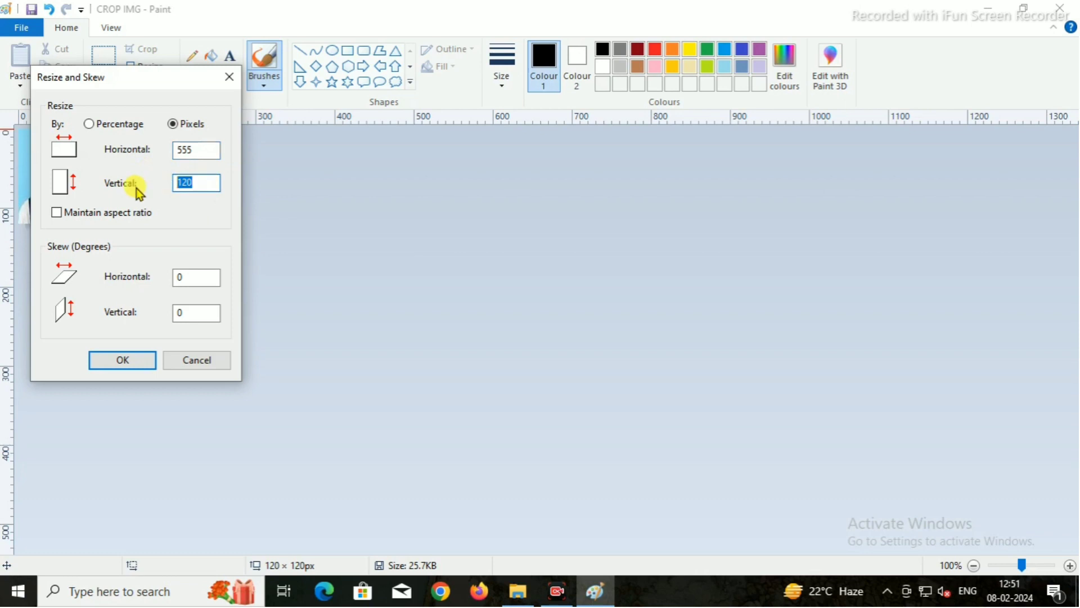
text(456)
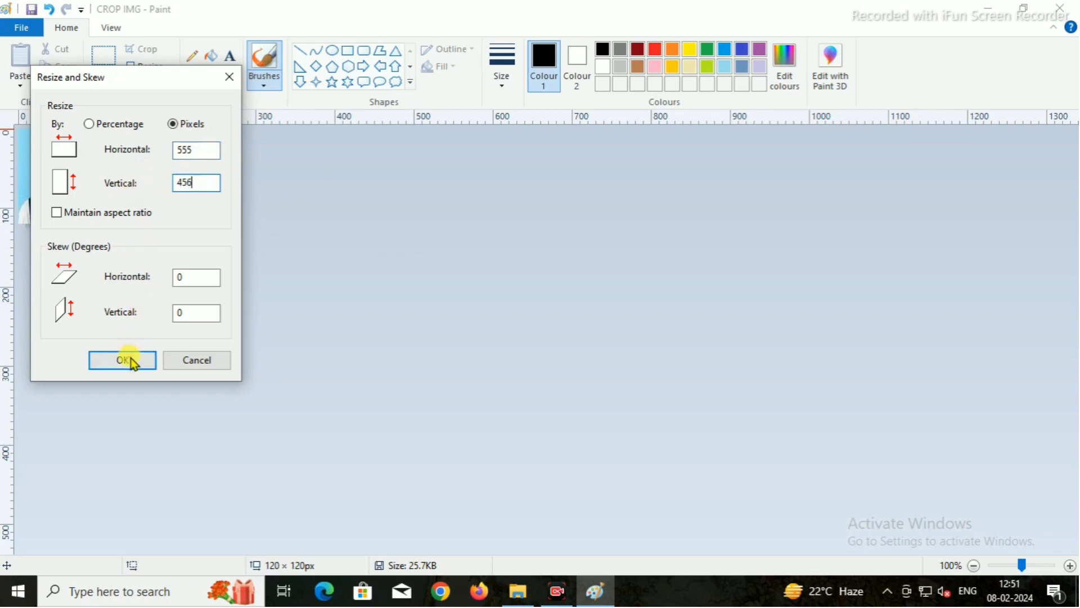
click(131, 360)
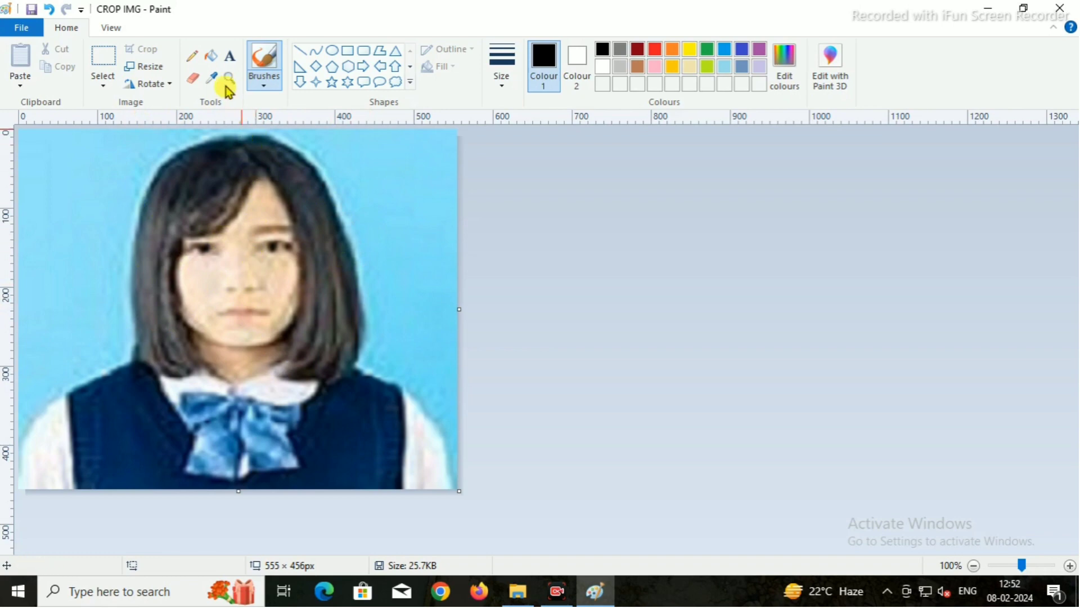
- Add the text "28.4 KB" on the blue background in the picture's upper-right corner
click(230, 55)
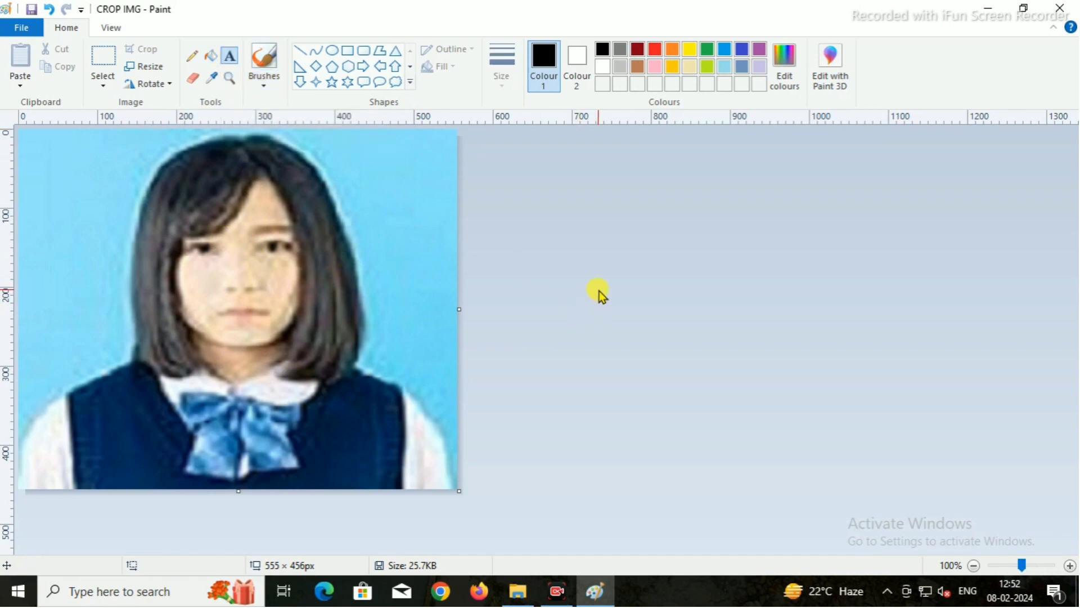
click(375, 141)
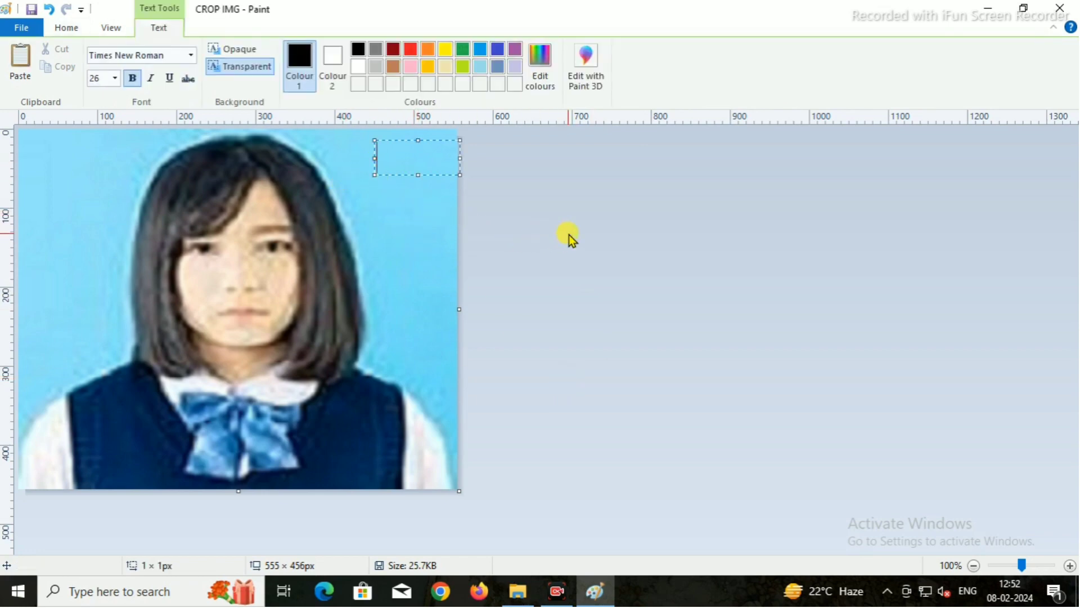
text(28.4)
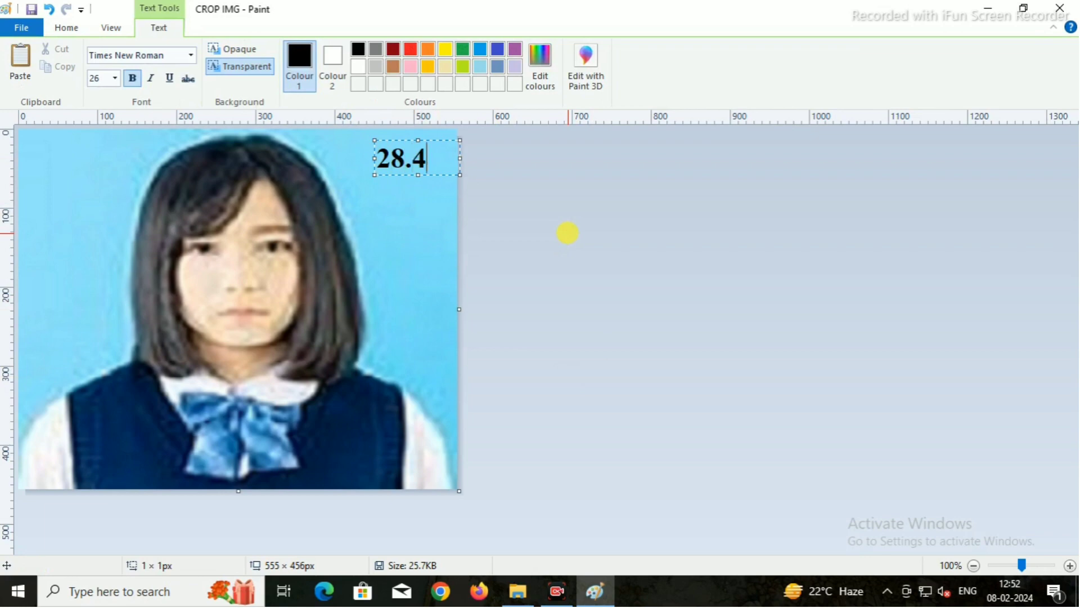
text( KB)
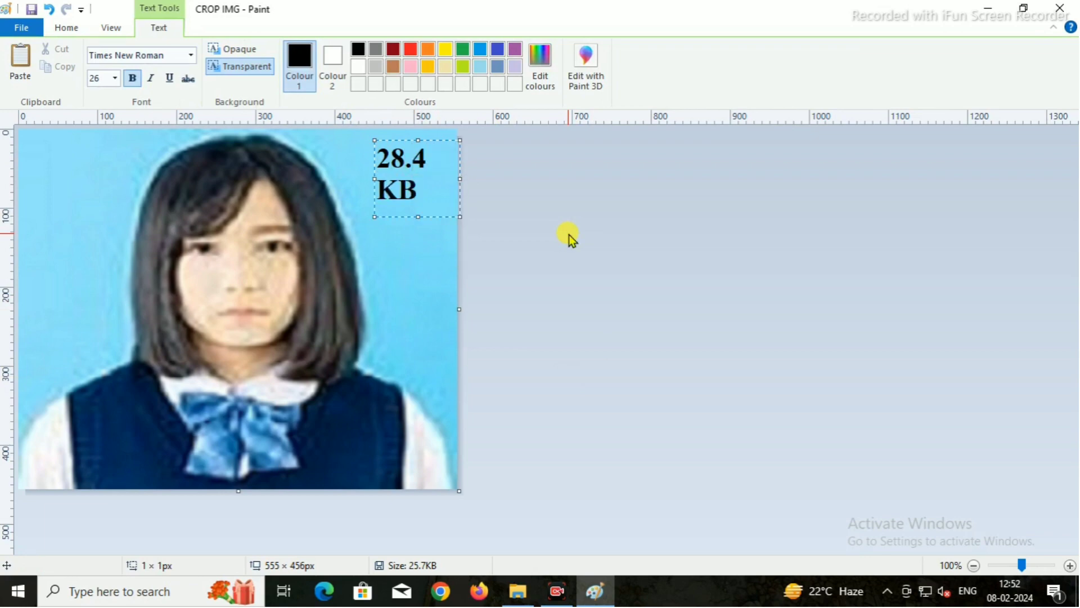
click(425, 255)
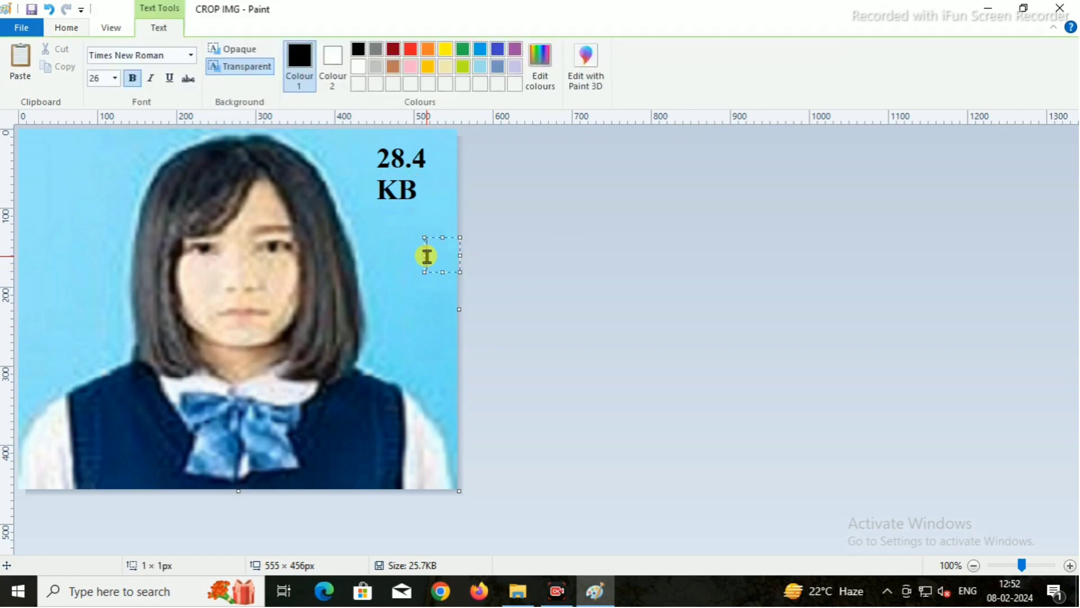
click(96, 166)
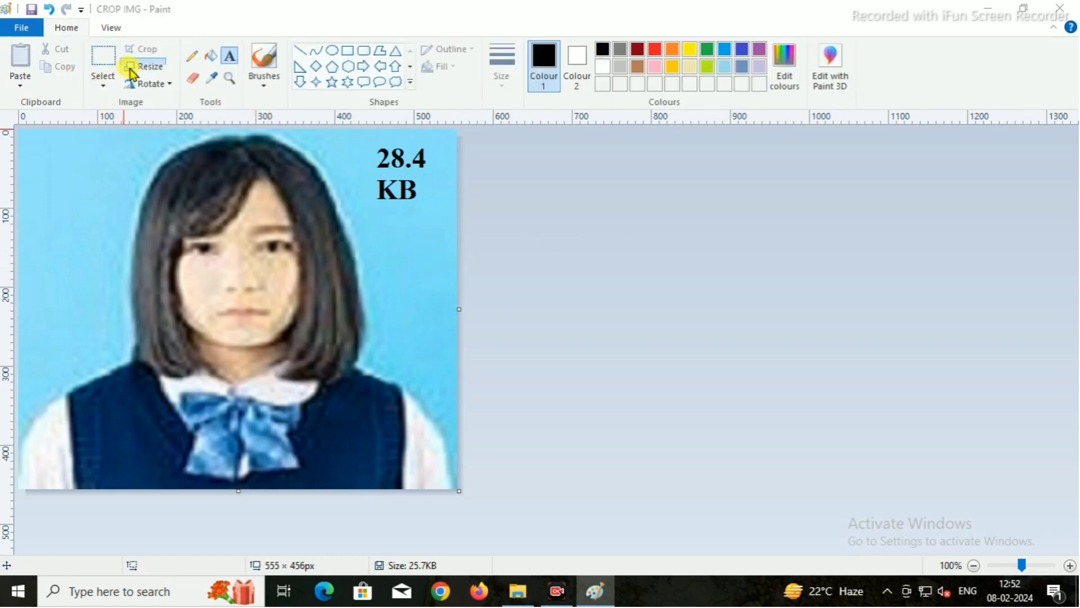
- Resize the picture to 80 pixels horizontally and 100 pixels vertically, without maintaining the aspect ratio
click(141, 67)
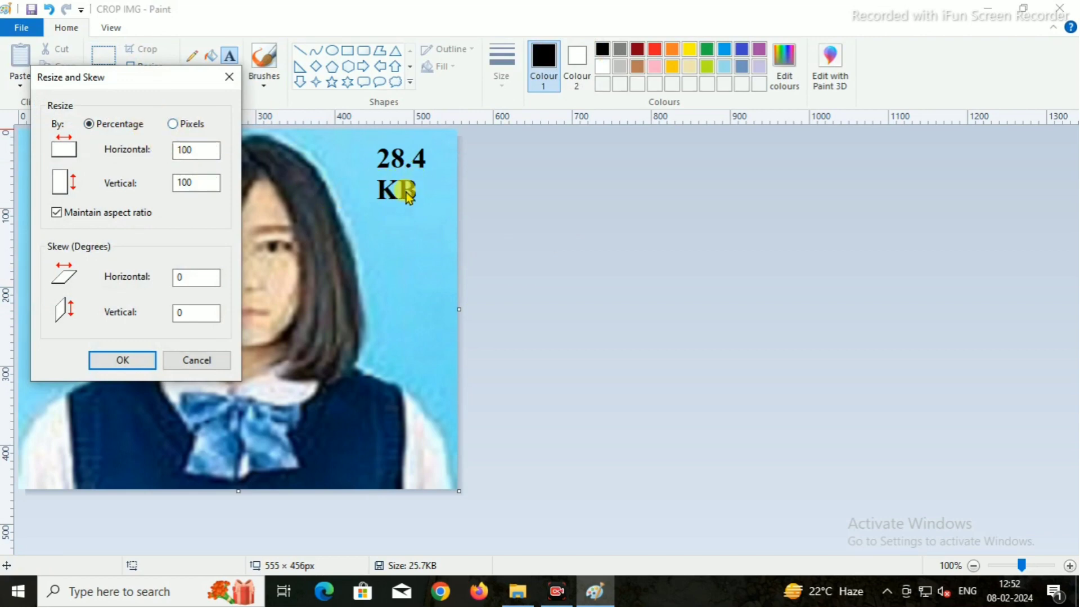
click(173, 124)
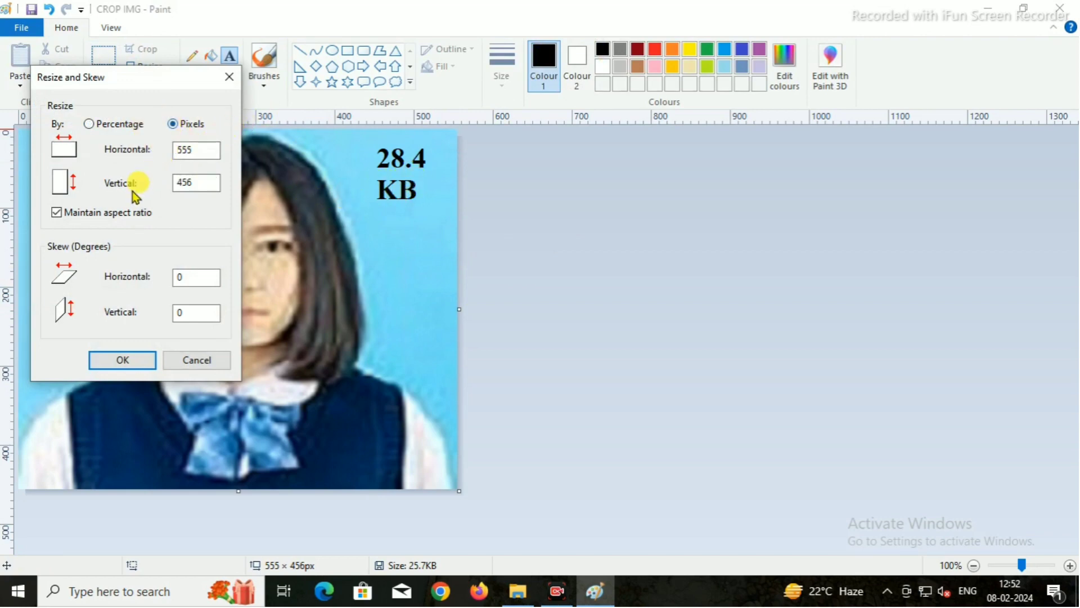
click(56, 213)
drag(194, 150, 135, 157)
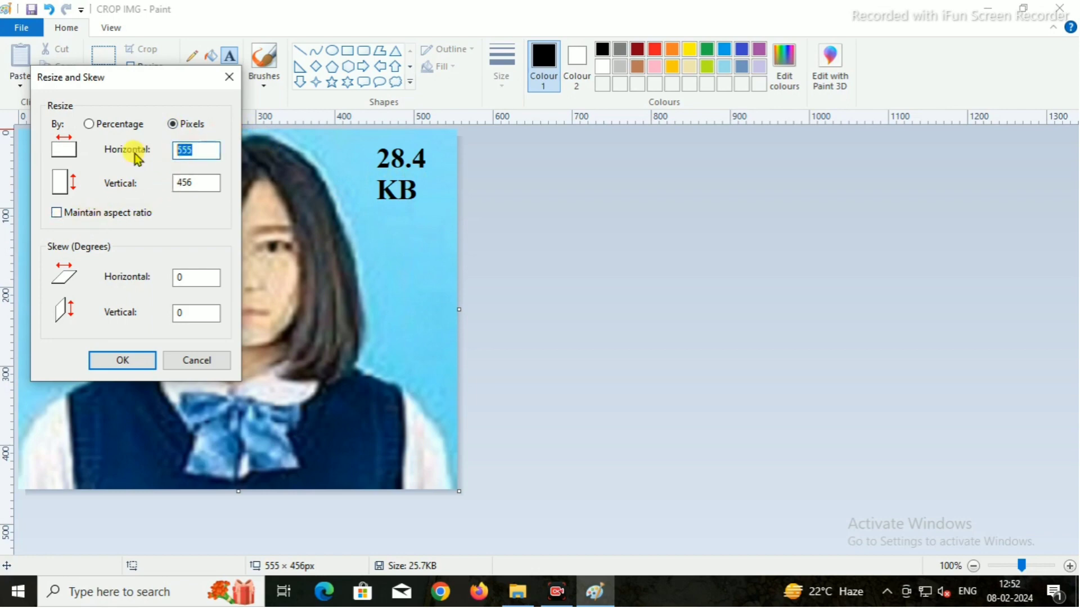
text(100)
drag(208, 181, 159, 198)
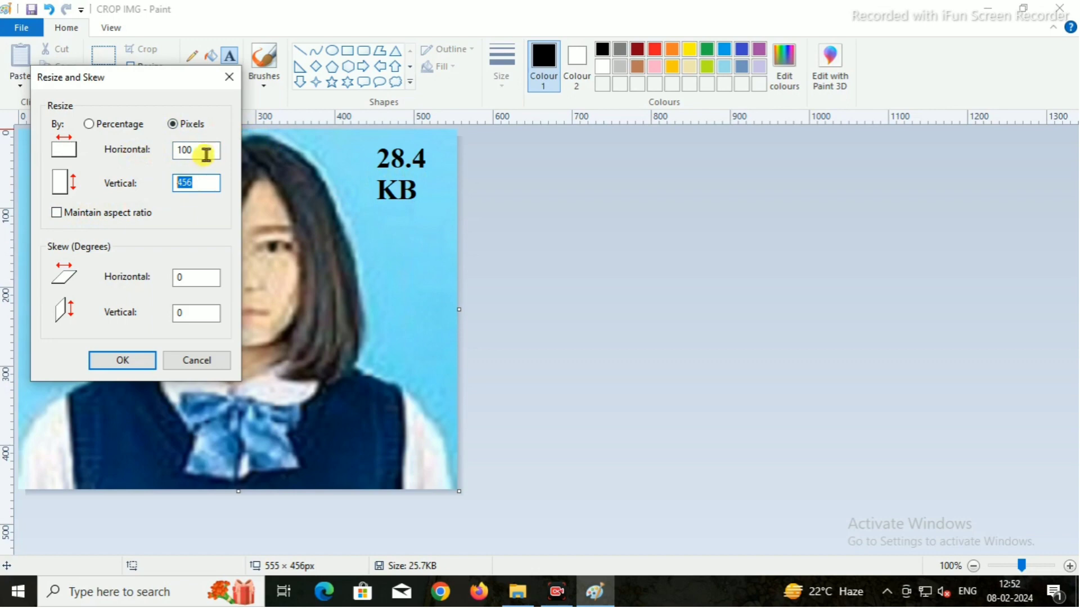
drag(206, 155, 177, 152)
text(80)
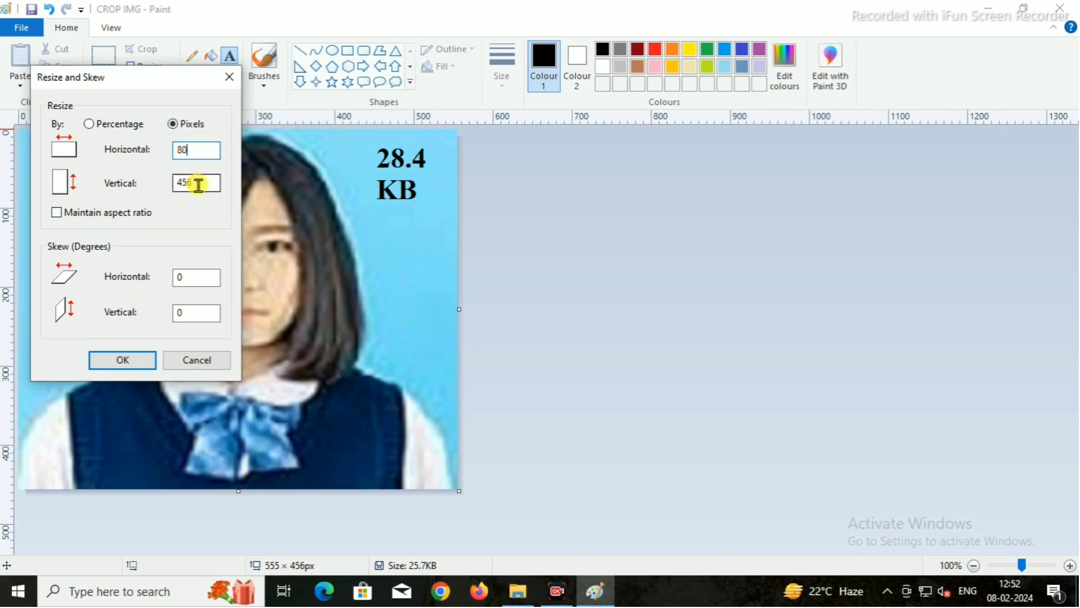
drag(198, 181, 162, 192)
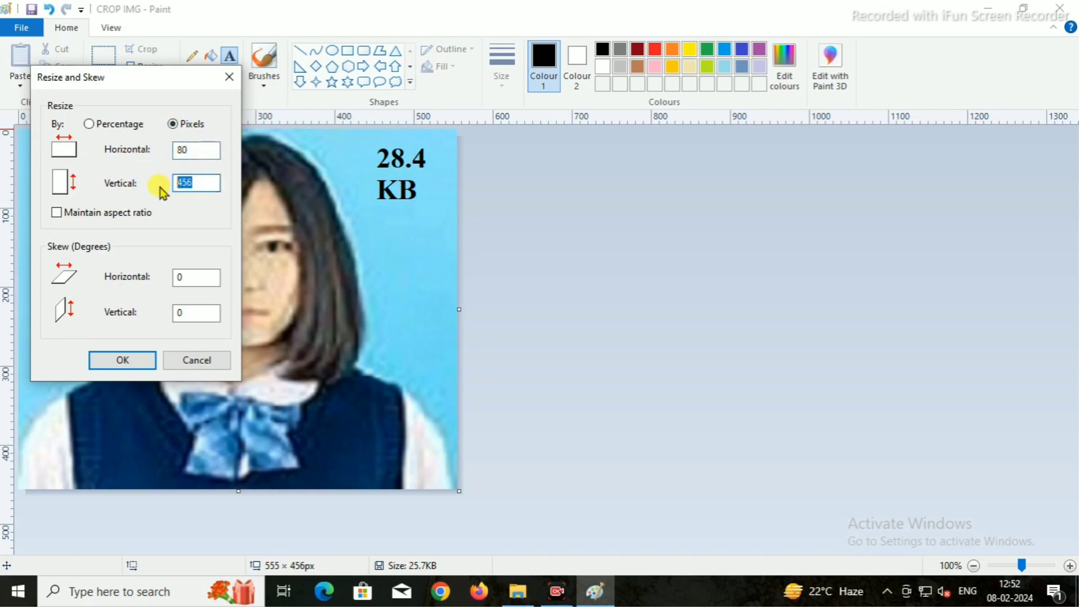
text(100)
click(130, 359)
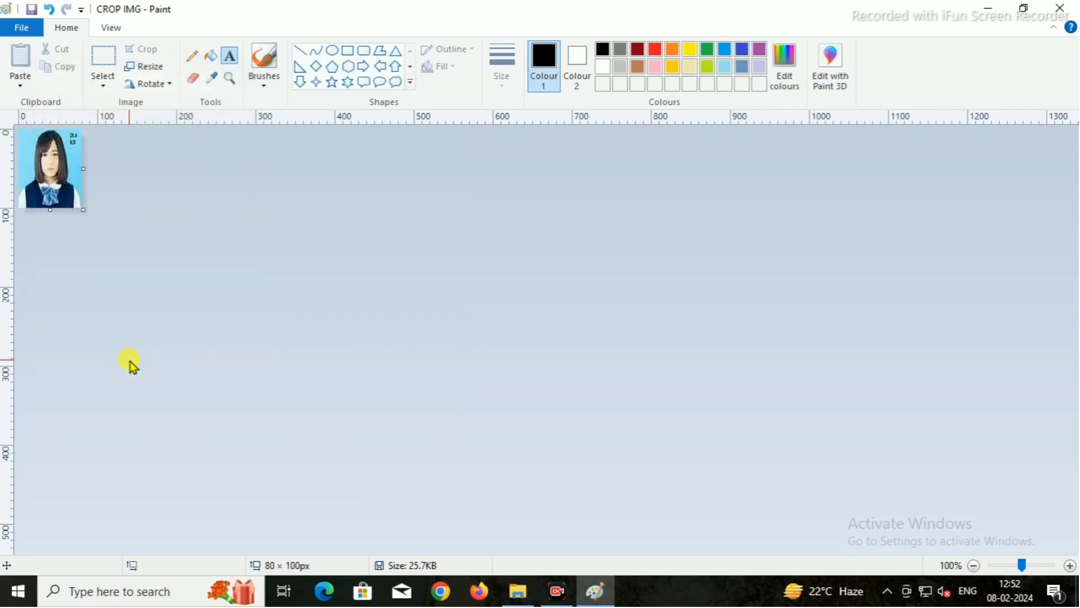
- Save the resized picture over CROP IMG and close Paint
click(562, 594)
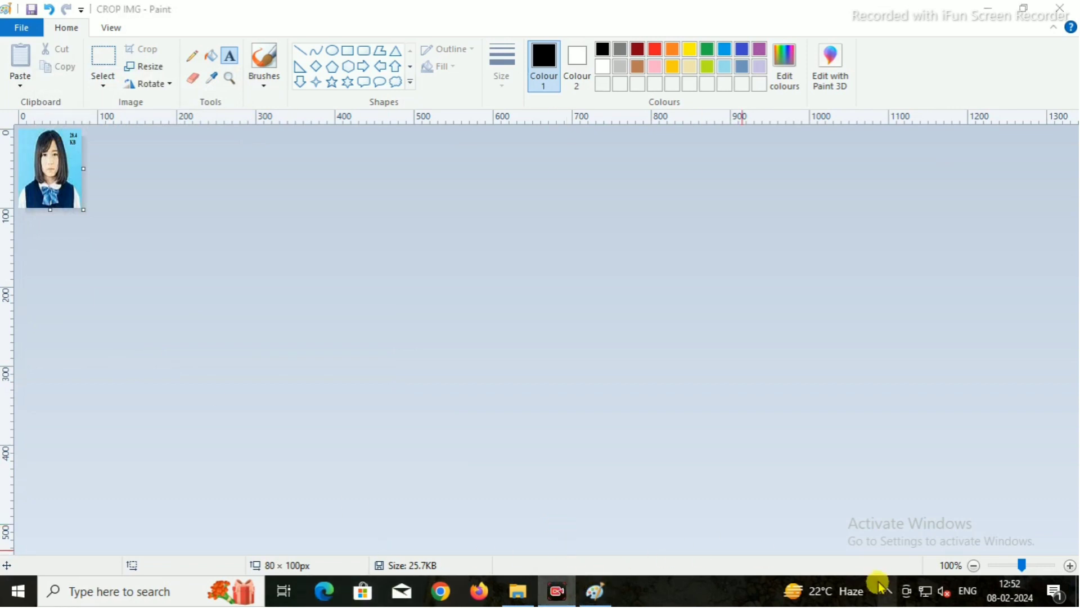
click(317, 209)
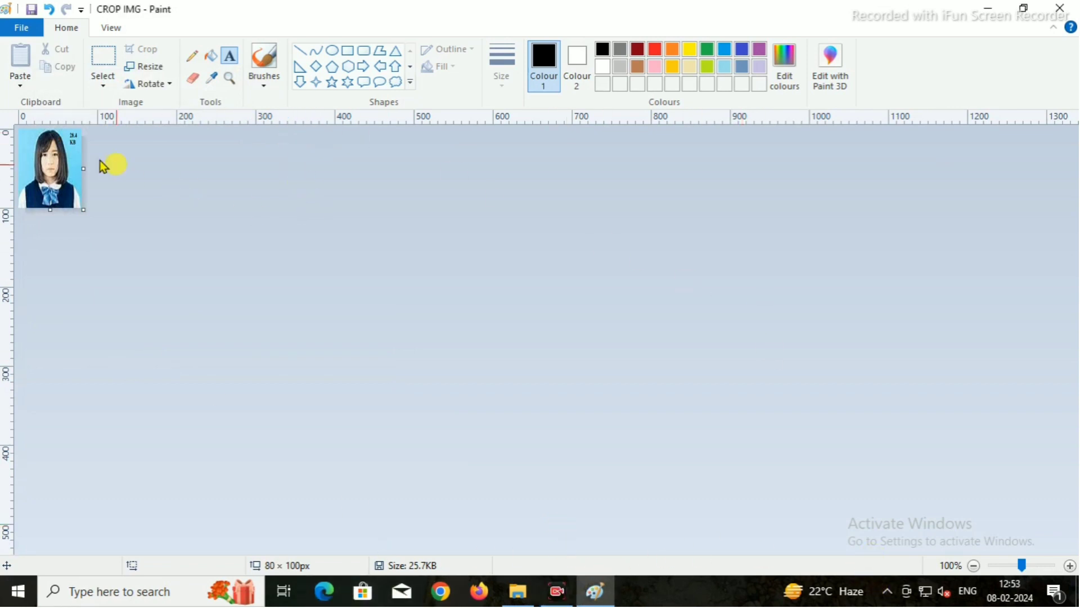
click(31, 11)
click(33, 11)
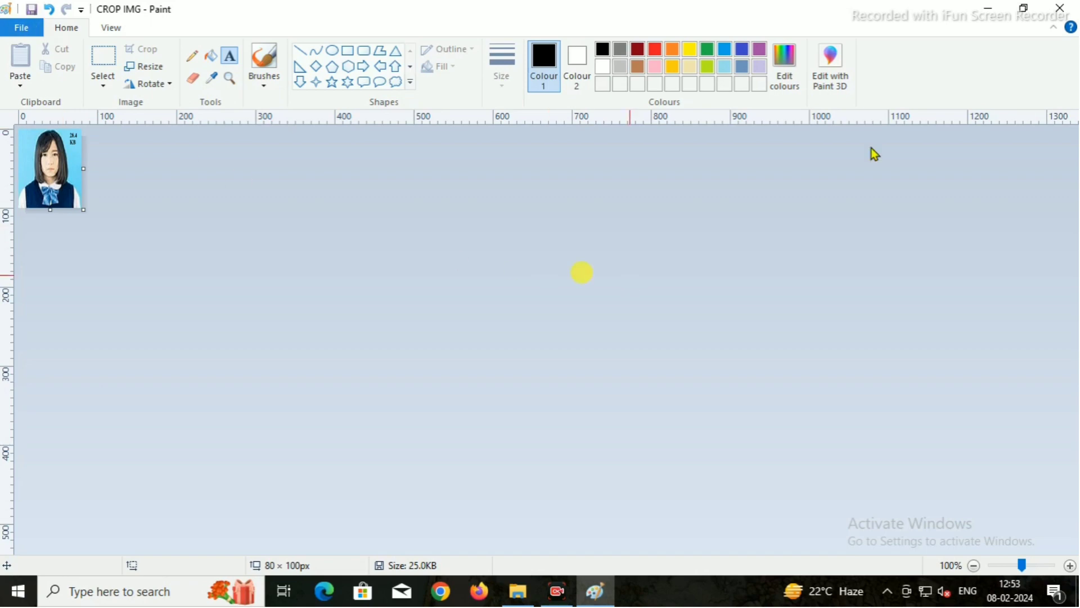
click(1057, 12)
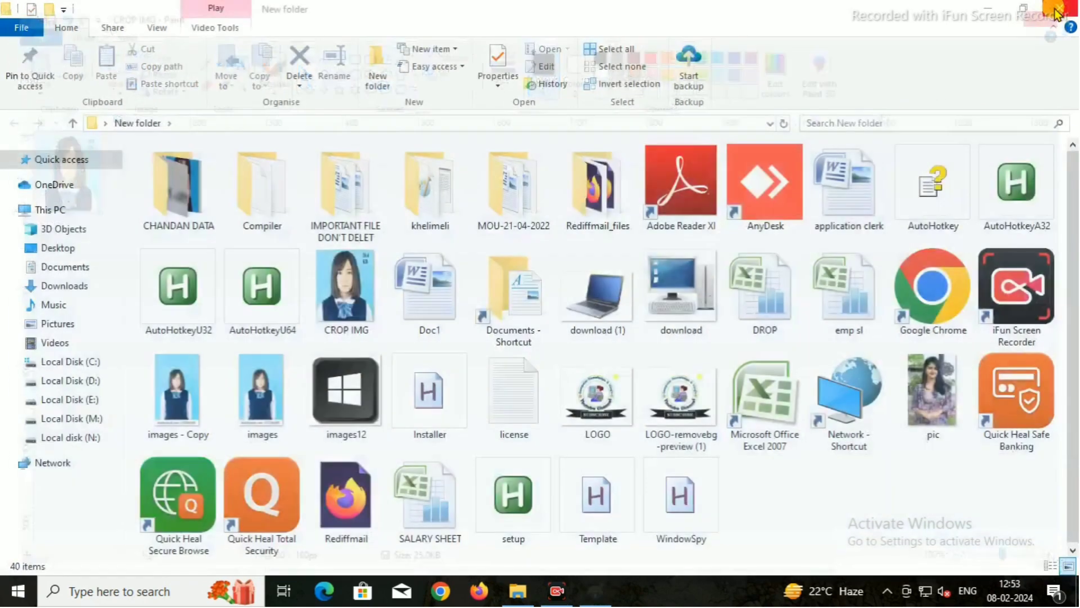
- Check the file size of CROP IMG in its properties and view the picture in Photos
right_click(340, 287)
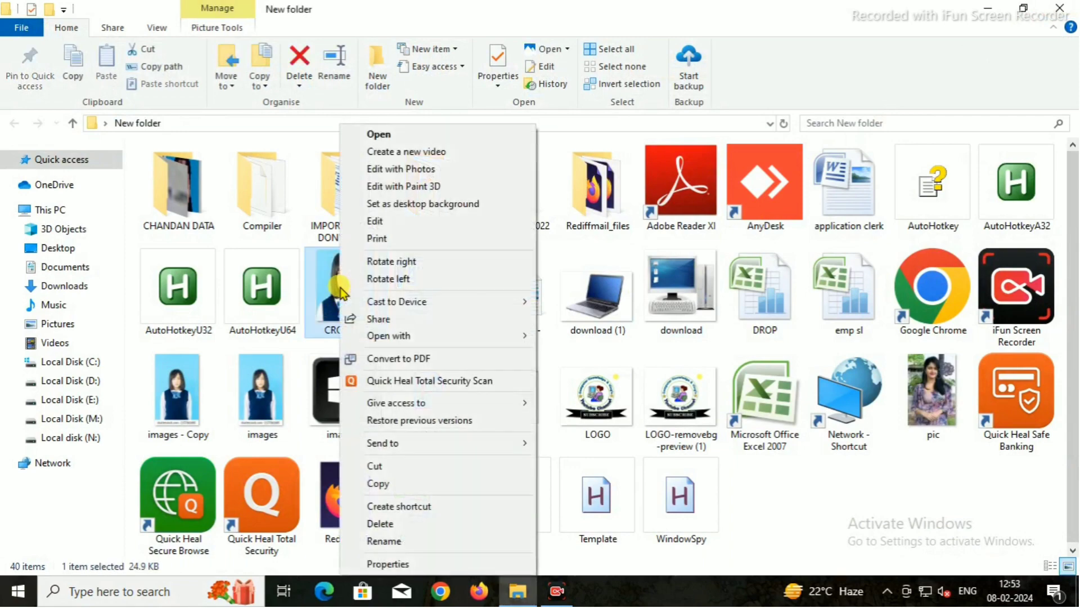
click(397, 563)
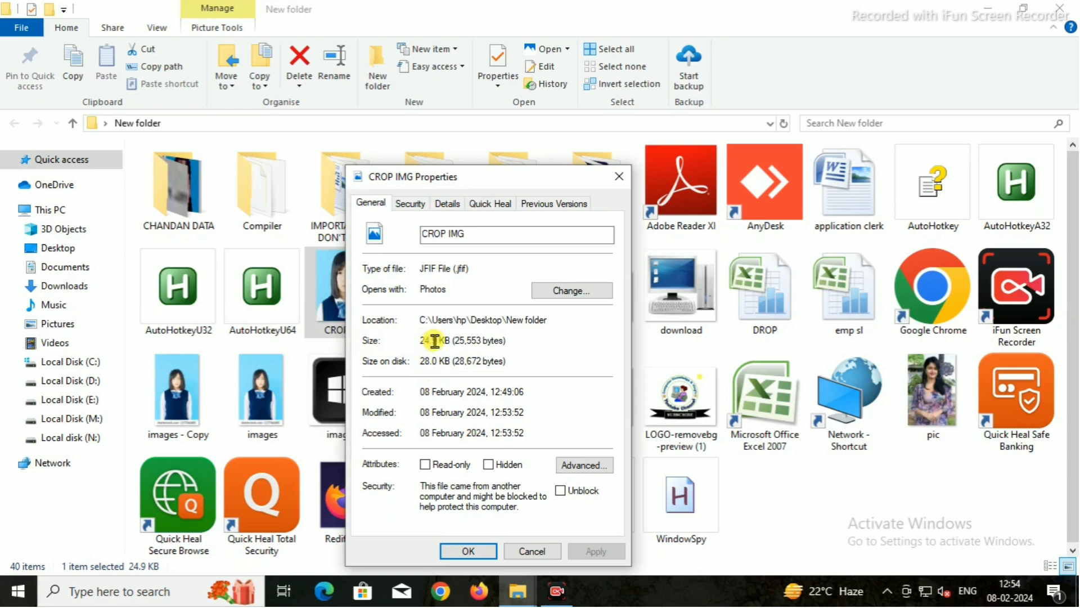
click(748, 539)
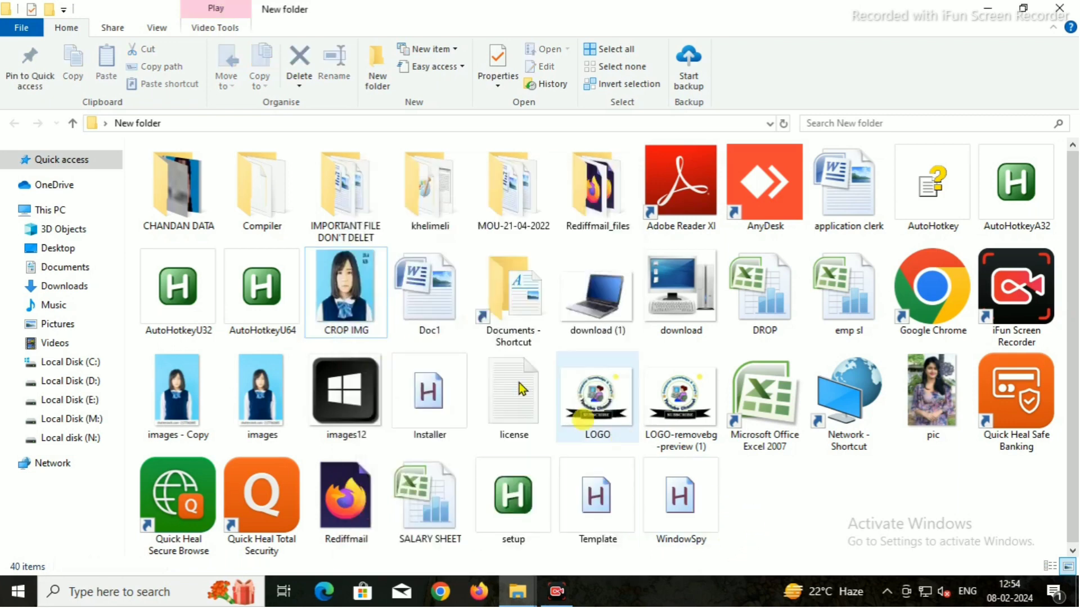
double_click(379, 287)
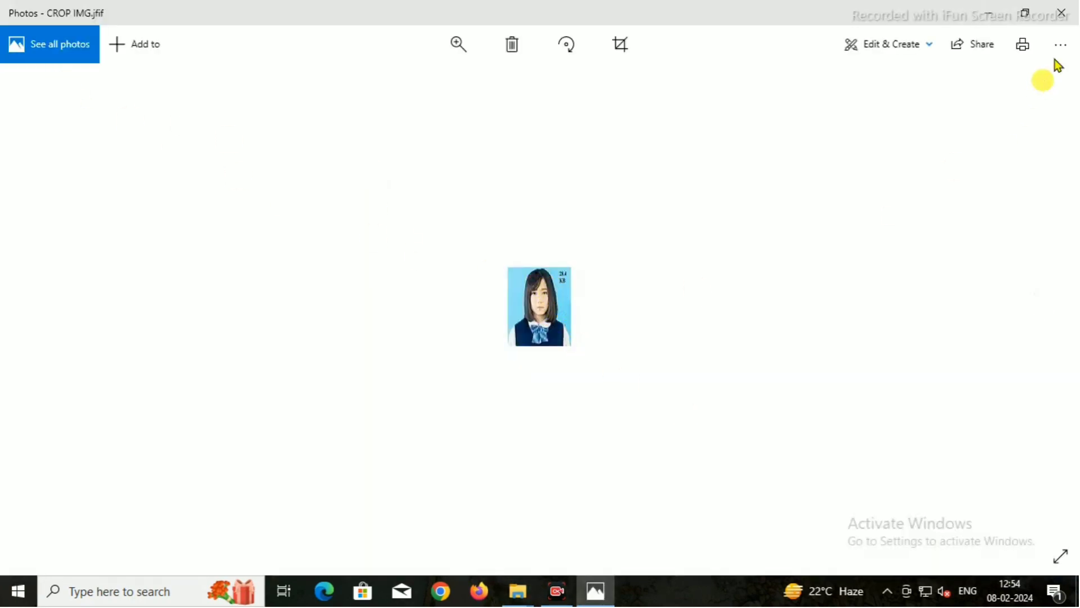
click(1061, 12)
- Check the file size of the original "images - Copy" picture in its properties
right_click(346, 290)
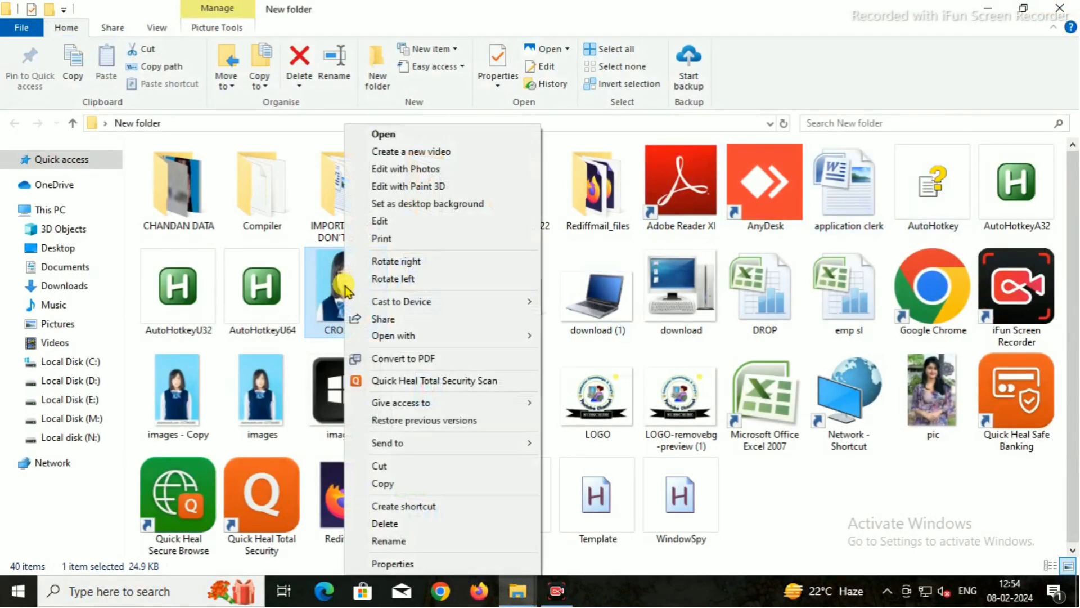
click(183, 399)
right_click(184, 400)
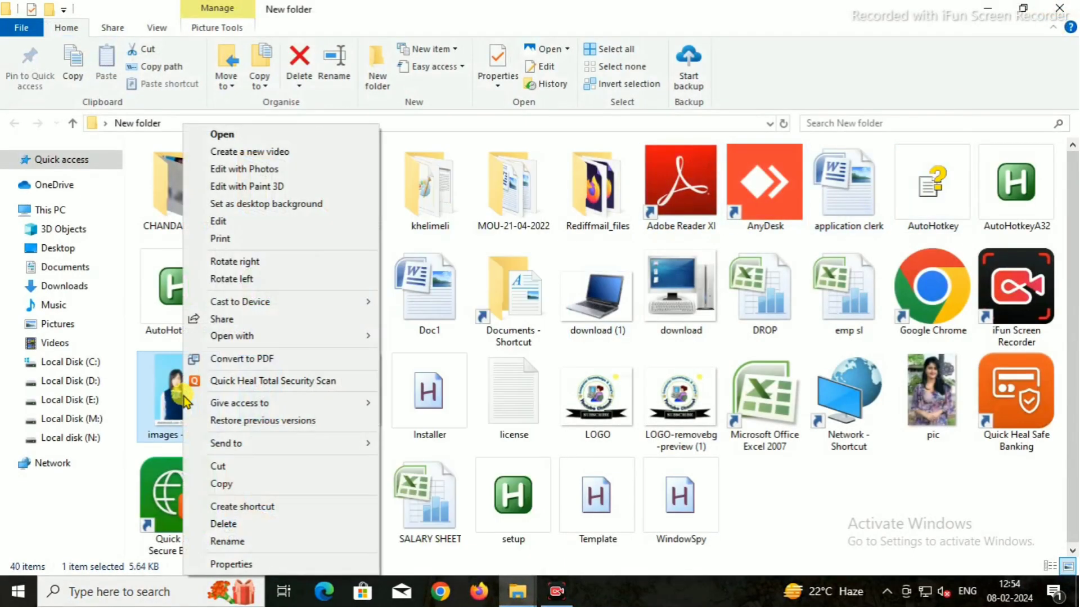
click(281, 563)
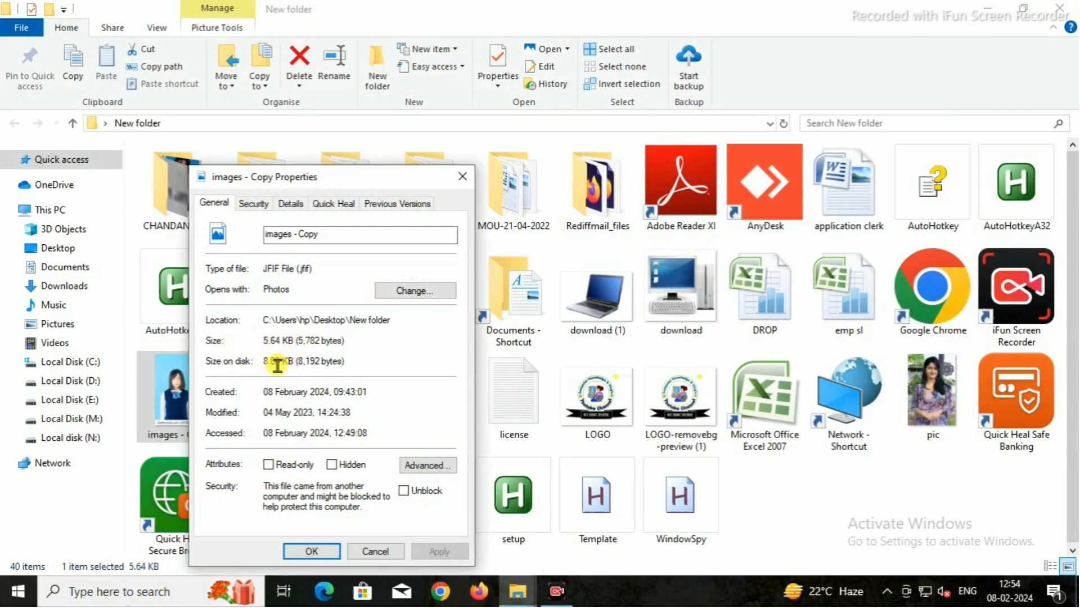
click(463, 179)
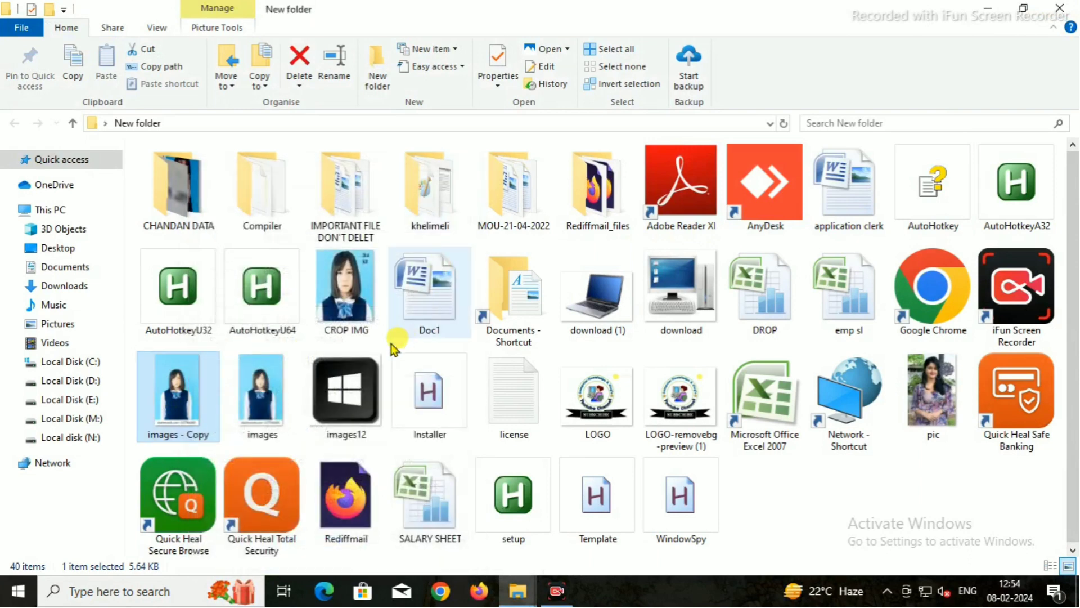
- Review the file properties of CROP IMG again to compare its size with the original picture
right_click(339, 312)
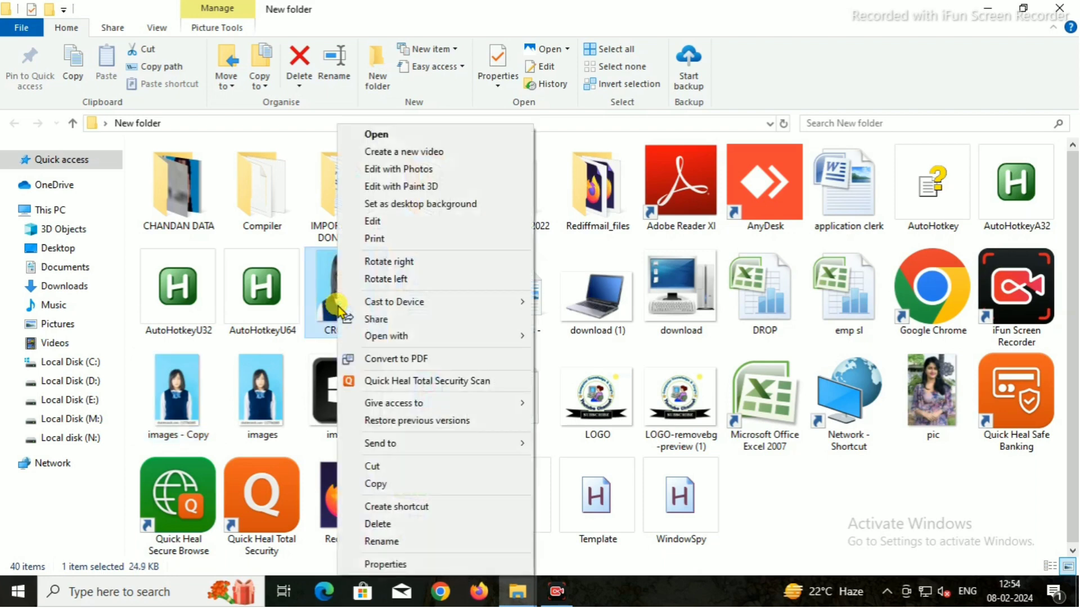
click(382, 543)
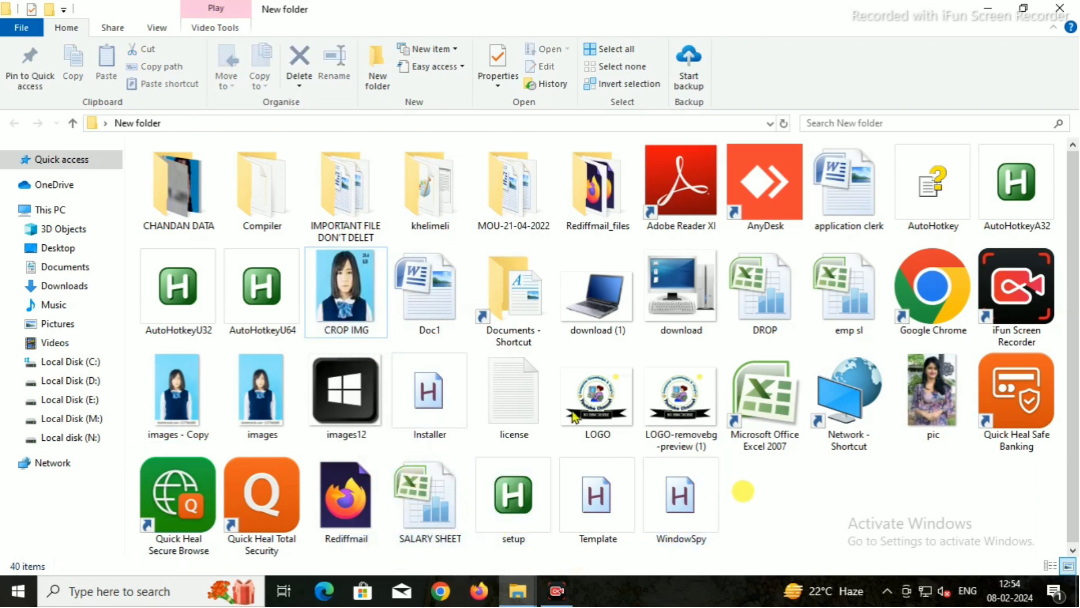
right_click(344, 282)
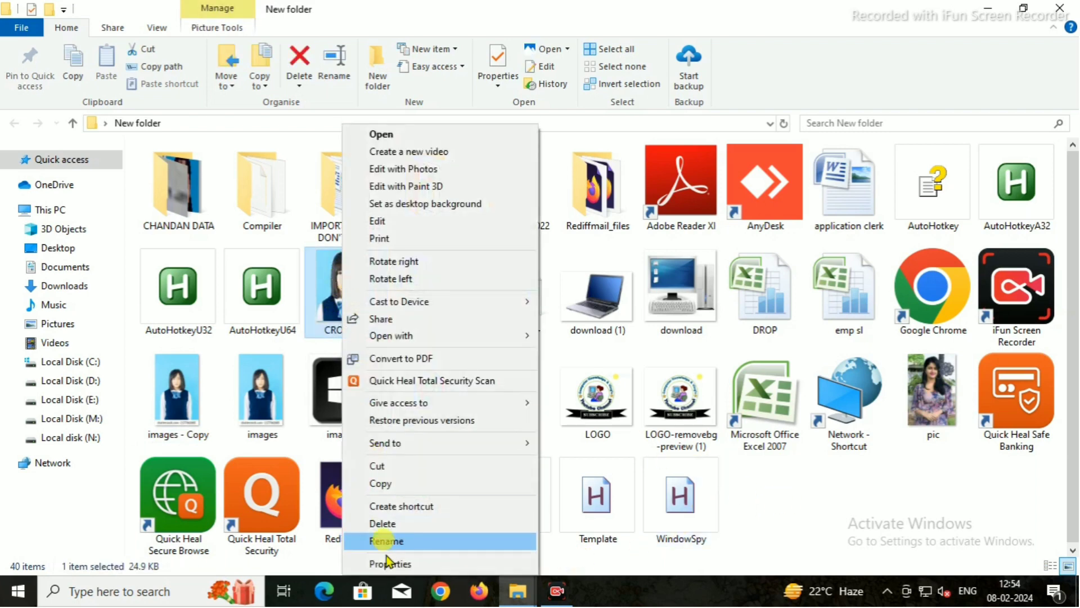
click(388, 563)
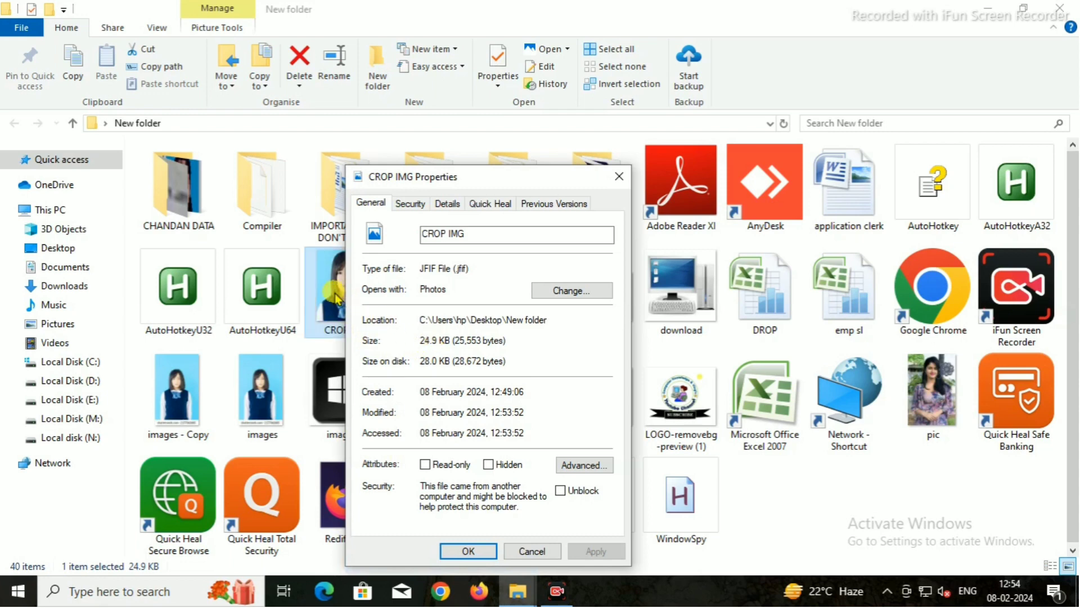
click(619, 176)
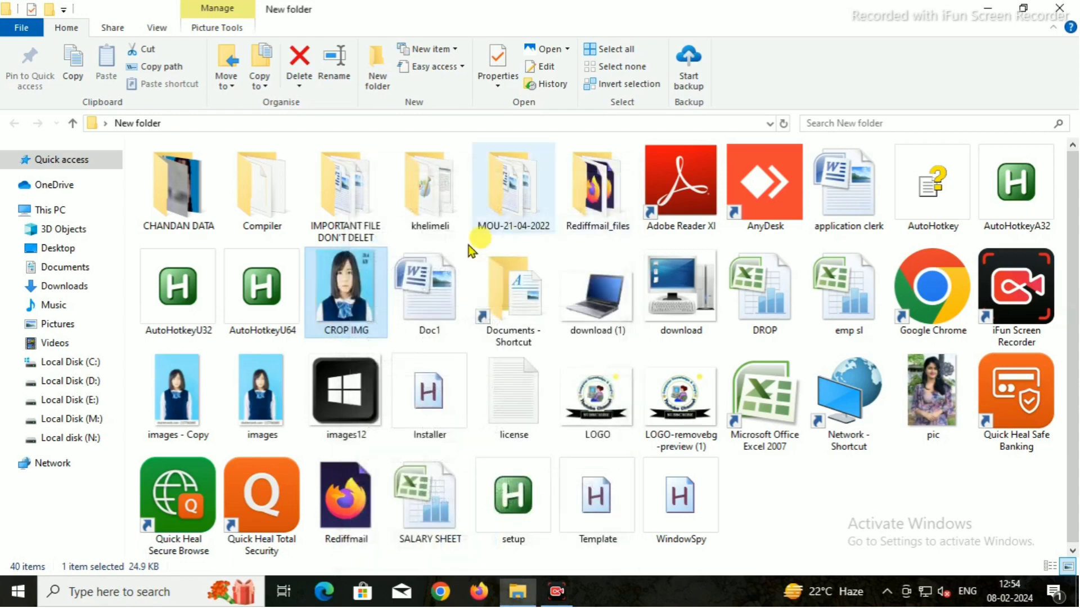
- Open the CROP IMG file in Paint for further editing
right_click(345, 292)
click(405, 542)
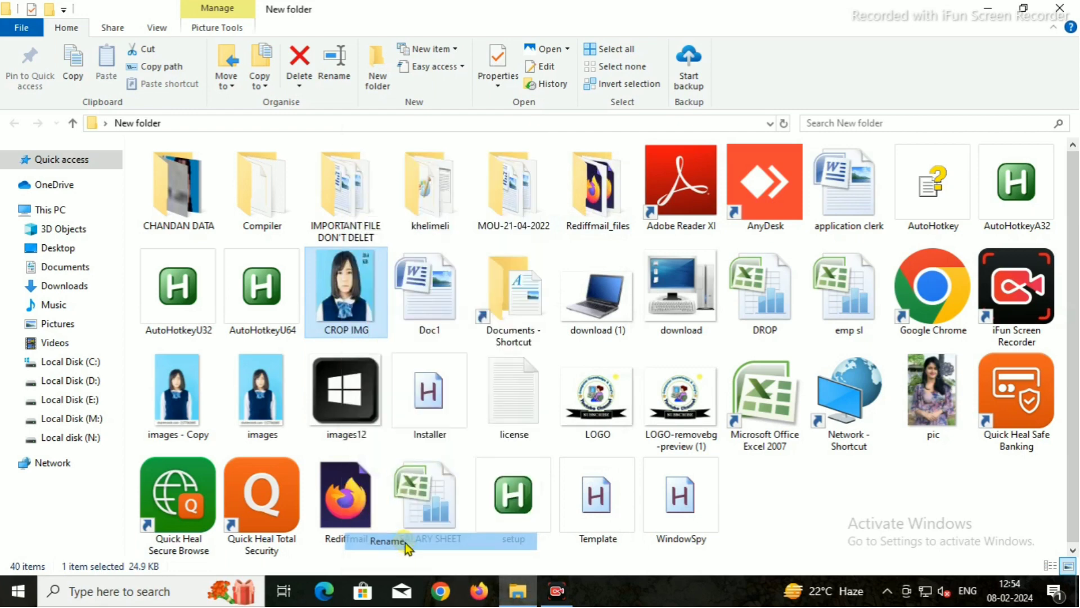
right_click(366, 308)
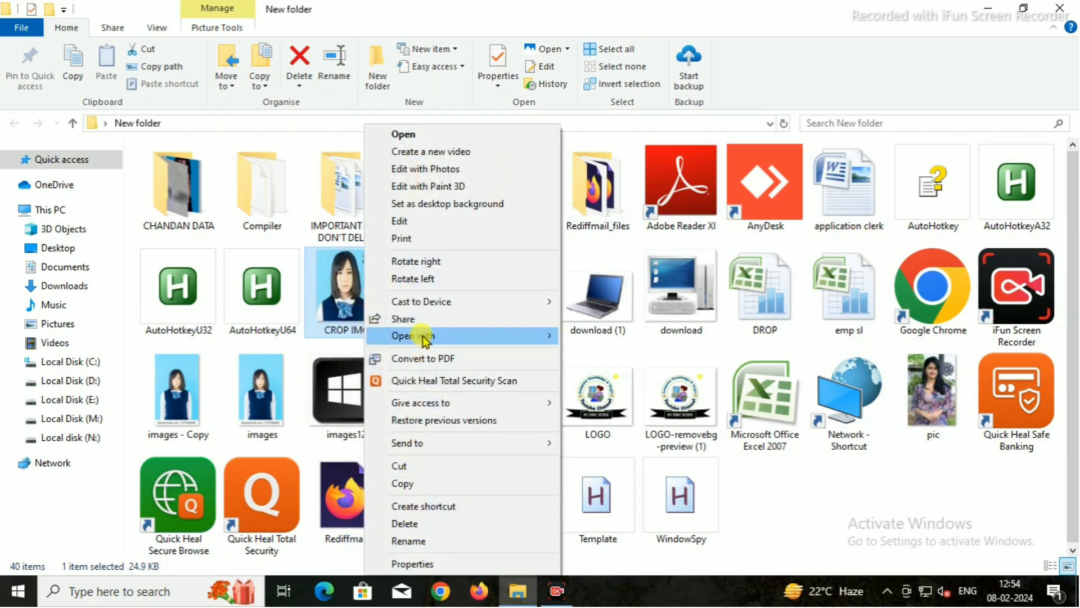
mouse_move(423, 340)
click(619, 367)
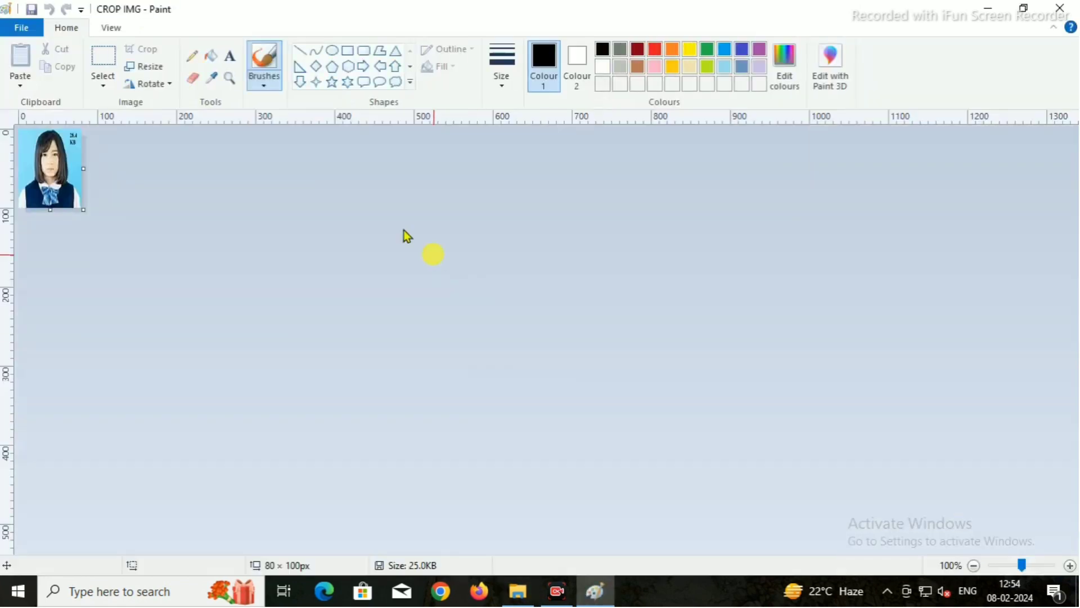
- Resize the picture to 60 × 75 pixels, then save it and close Paint
click(146, 67)
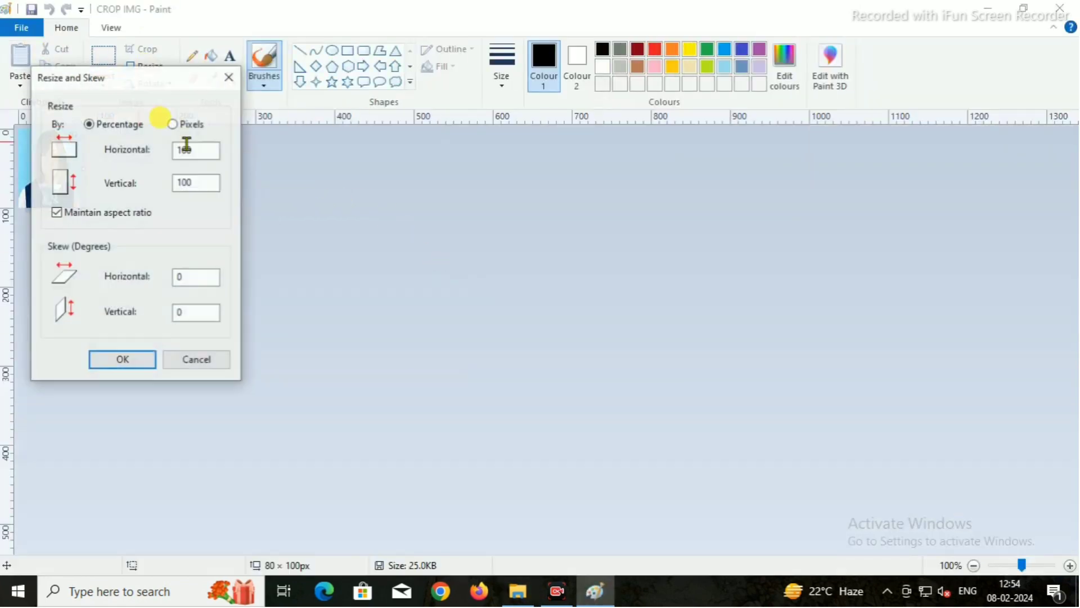
double_click(190, 155)
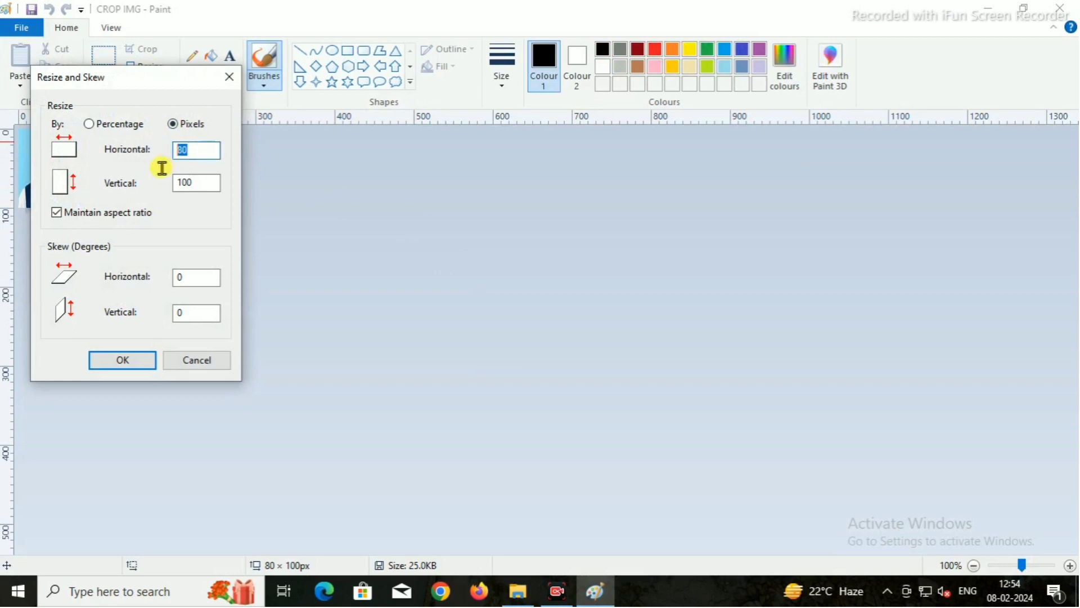
text(60)
click(106, 213)
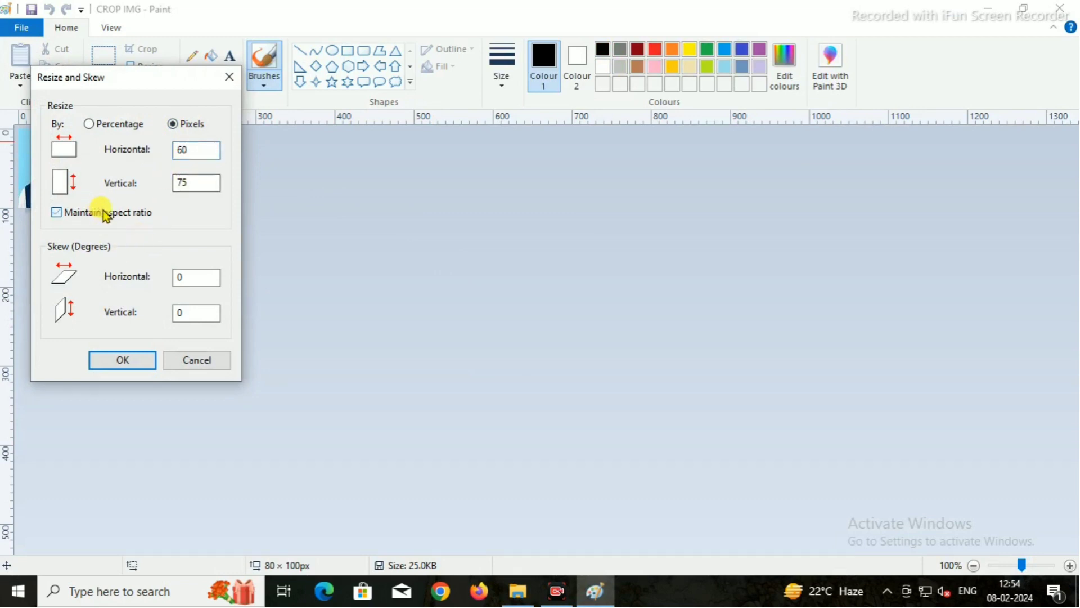
click(119, 360)
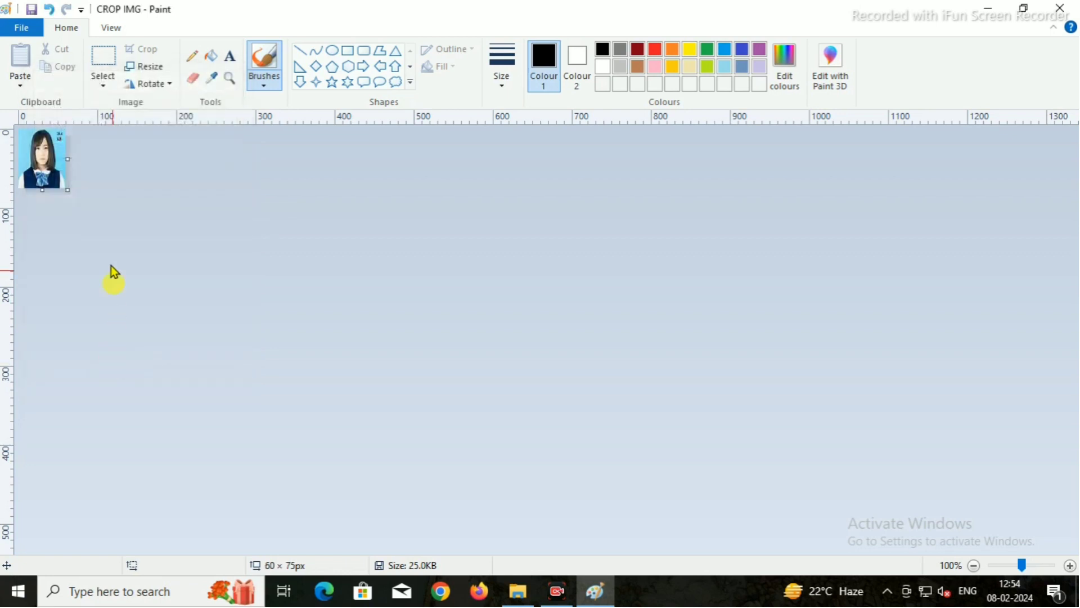
click(32, 10)
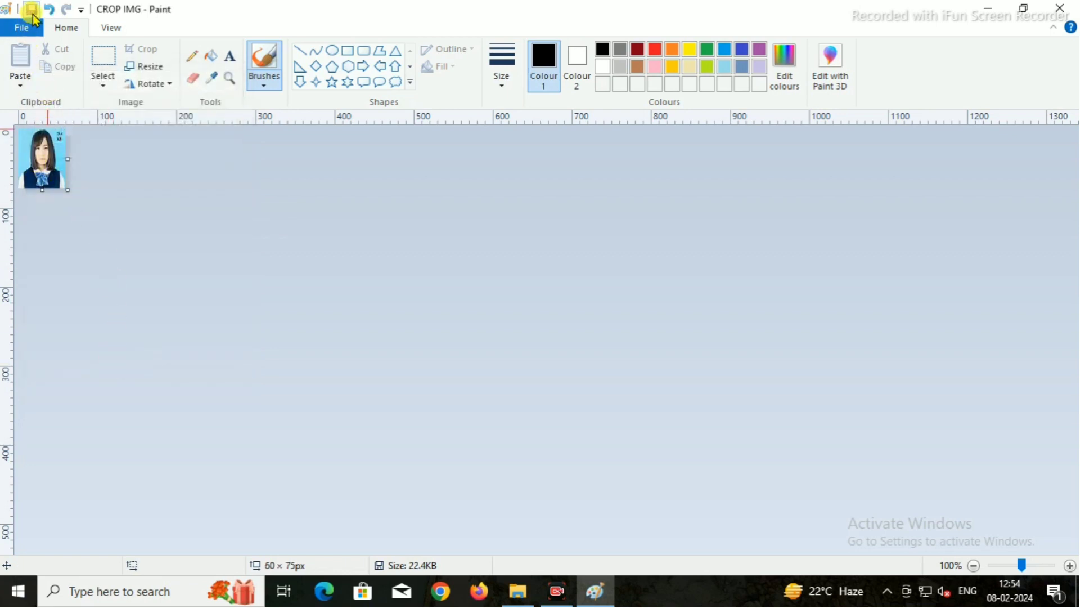
click(1060, 8)
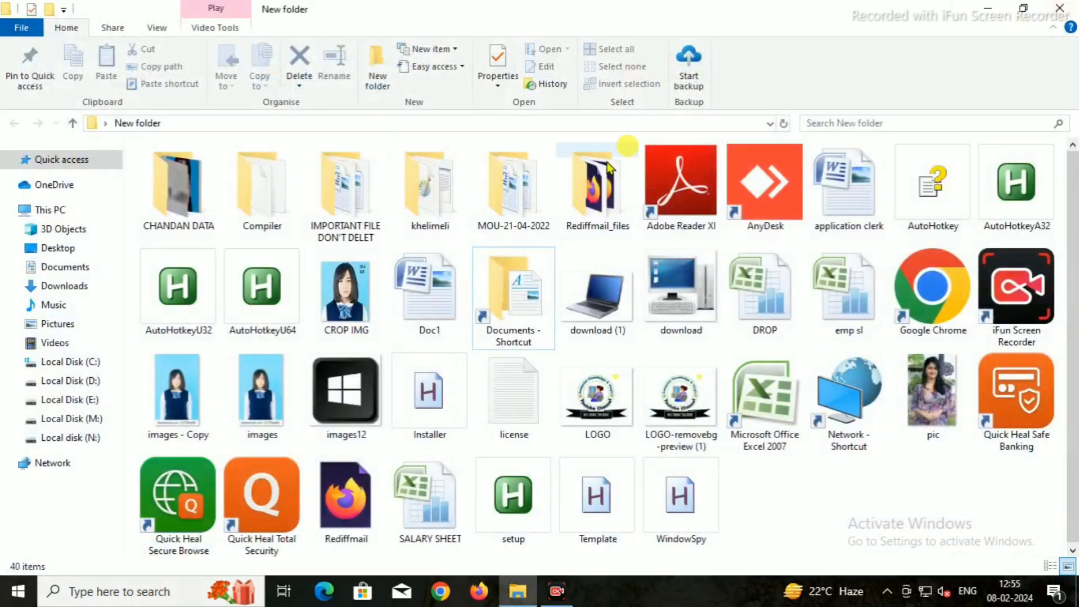
- Check the file size of the newly saved 60 × 75 pixel CROP IMG in its properties
right_click(371, 279)
click(411, 564)
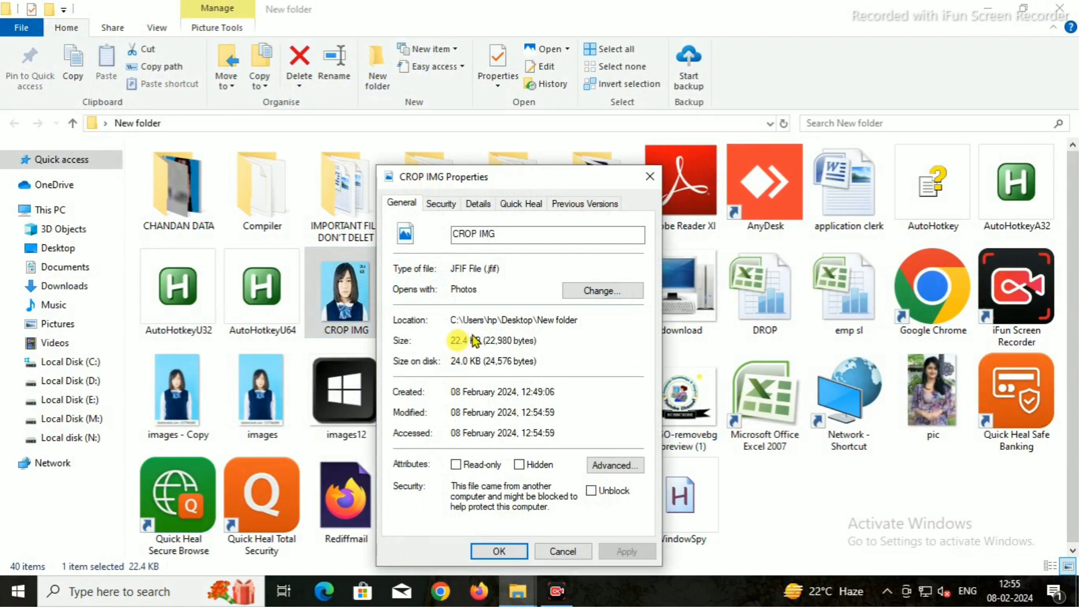
click(650, 177)
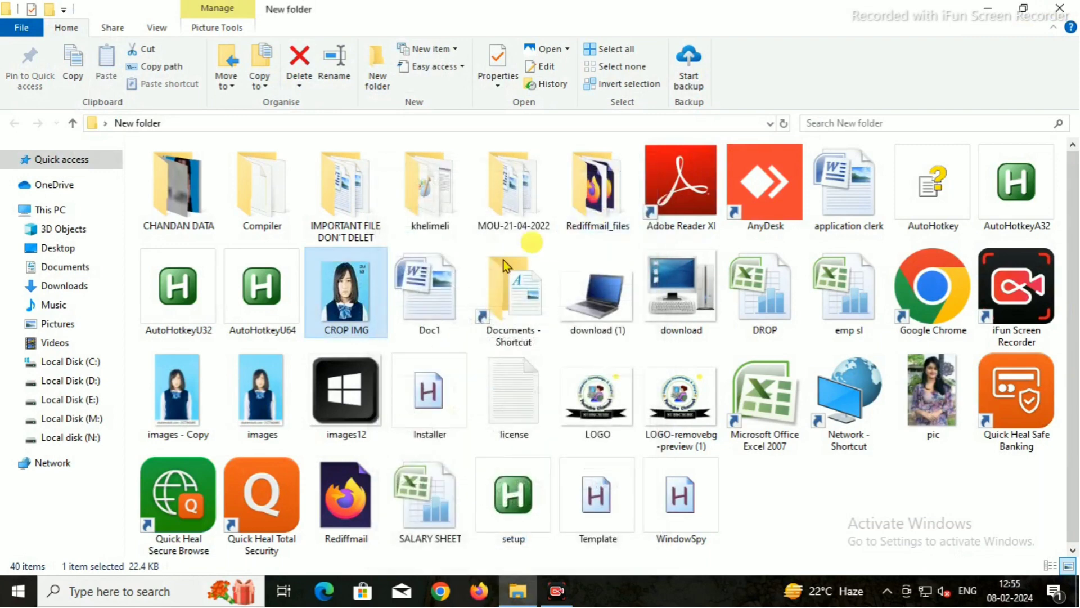